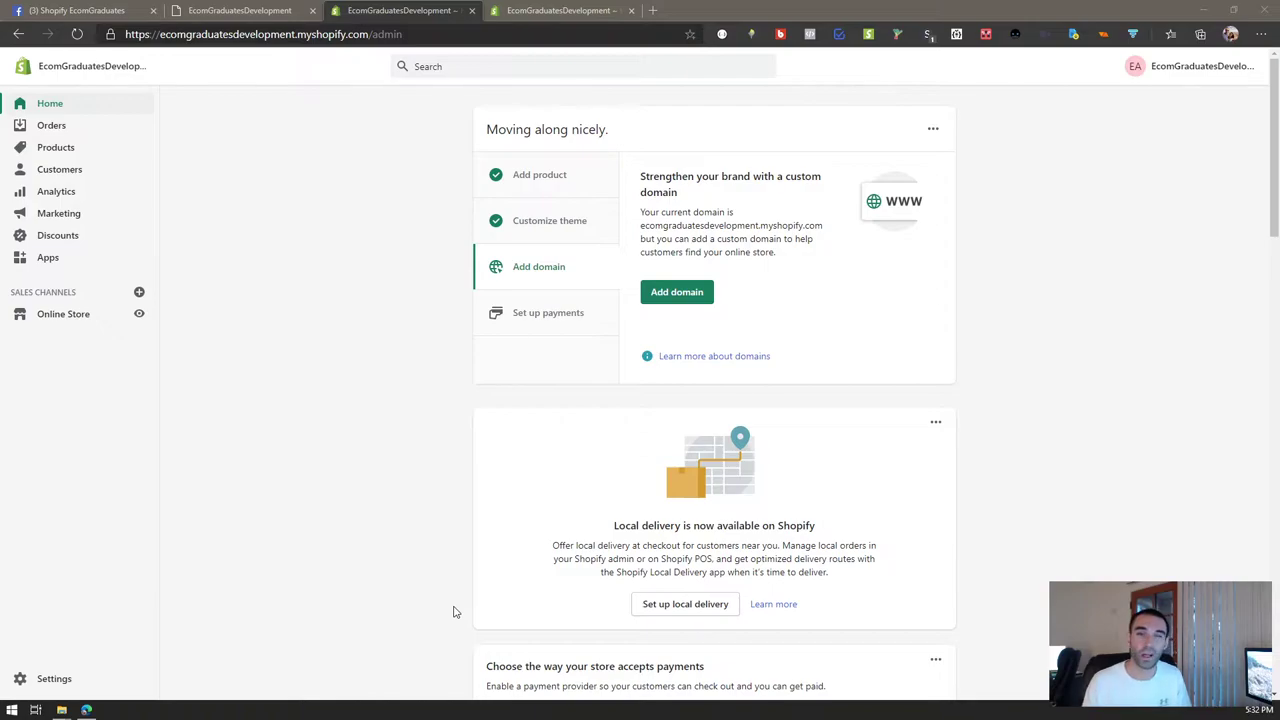
- Switch to the Shopify EcomGraduates Facebook group and download image-desktop-mobile.liquid from its files
{"action": "left_click", "coordinate": [118, 9]}
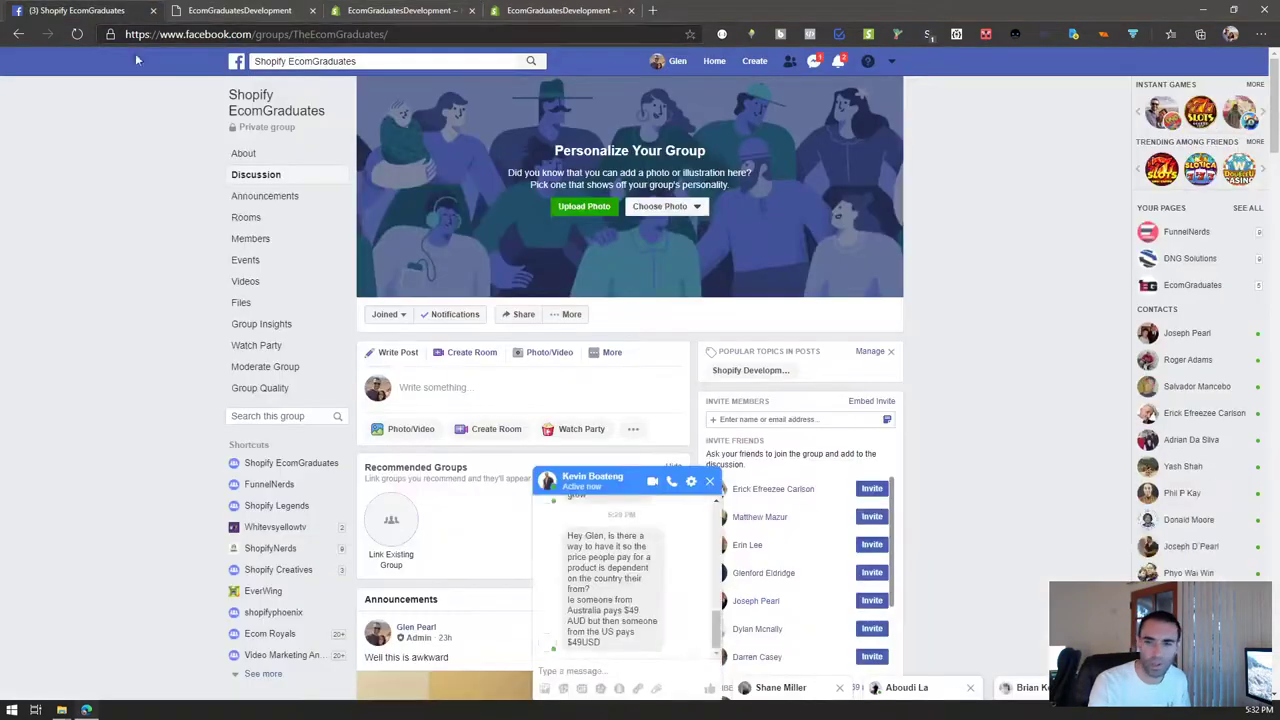
{"action": "left_click", "coordinate": [640, 485]}
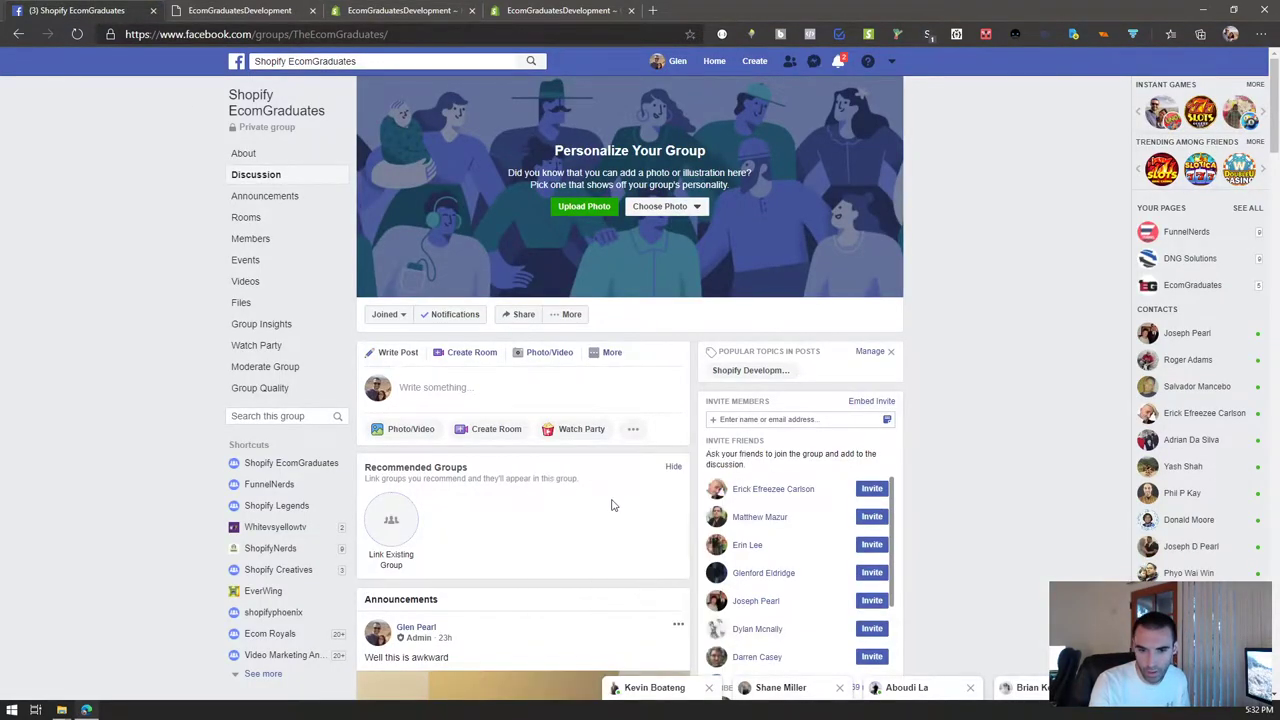
{"action": "scroll", "coordinate": [900, 450], "scroll_direction": "down", "scroll_amount": 5}
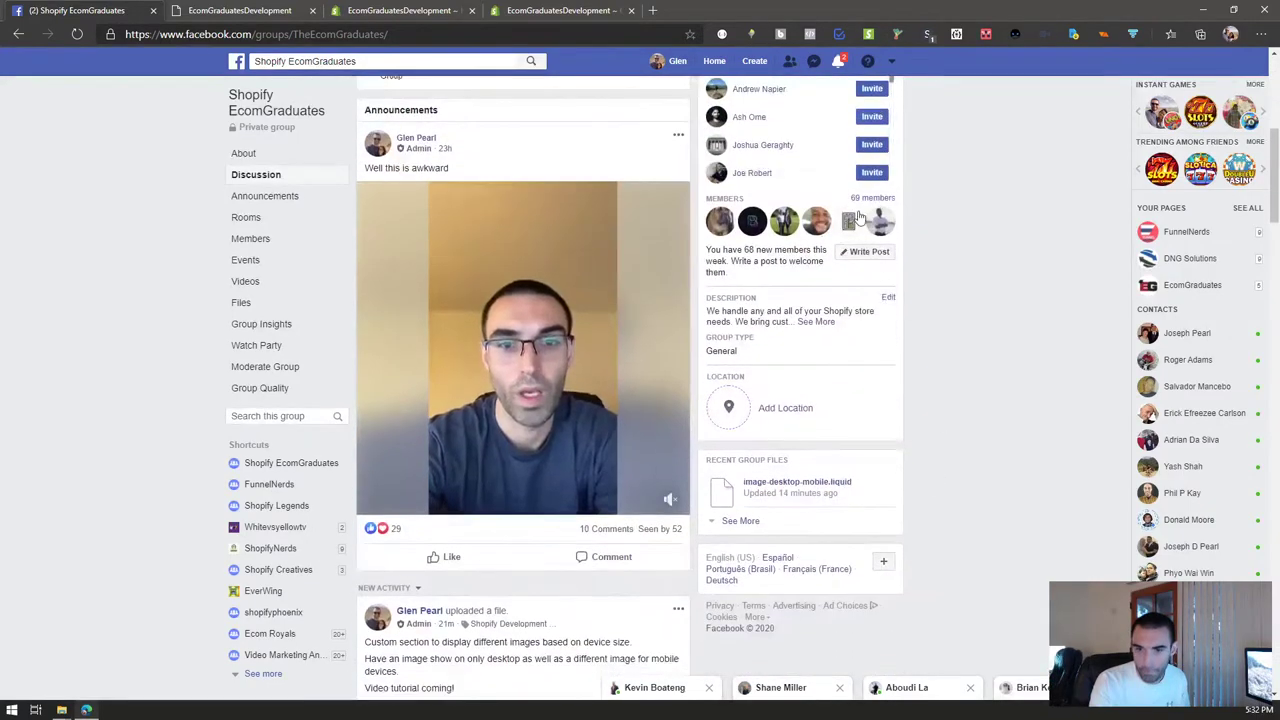
{"action": "scroll", "coordinate": [1008, 203], "scroll_direction": "up", "scroll_amount": 5}
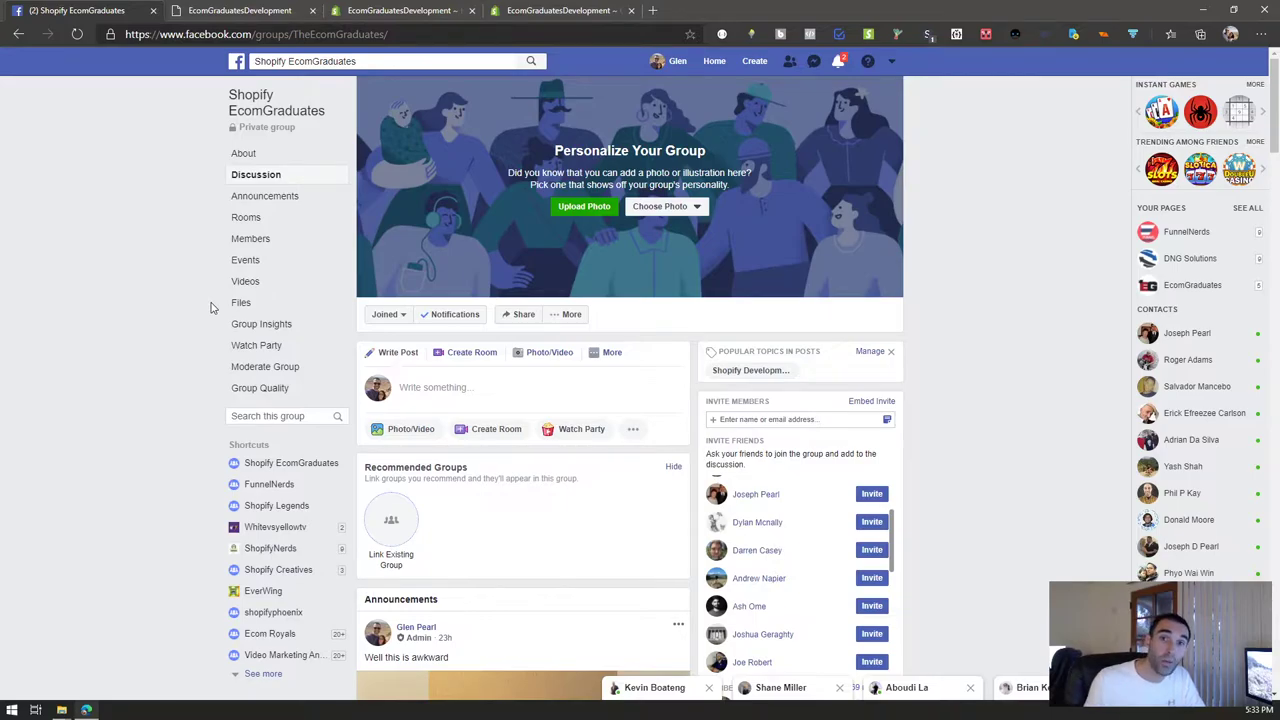
{"action": "left_click", "coordinate": [255, 308]}
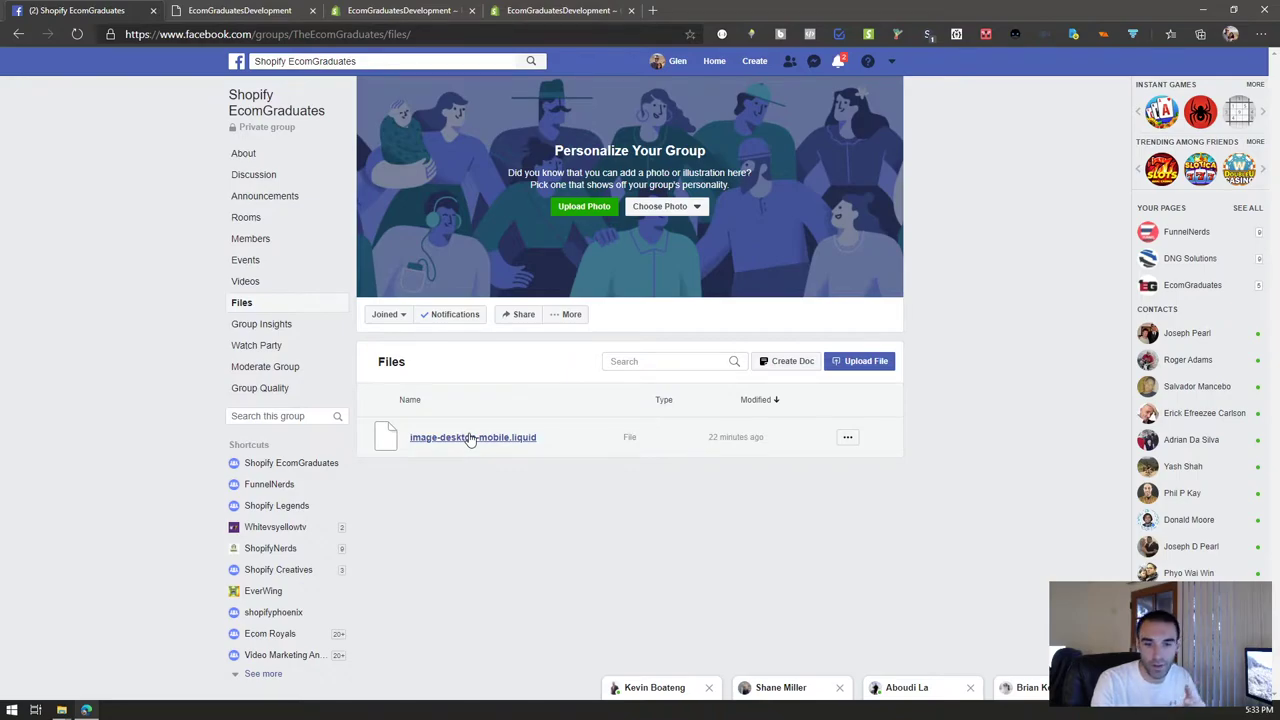
{"action": "left_click", "coordinate": [470, 438]}
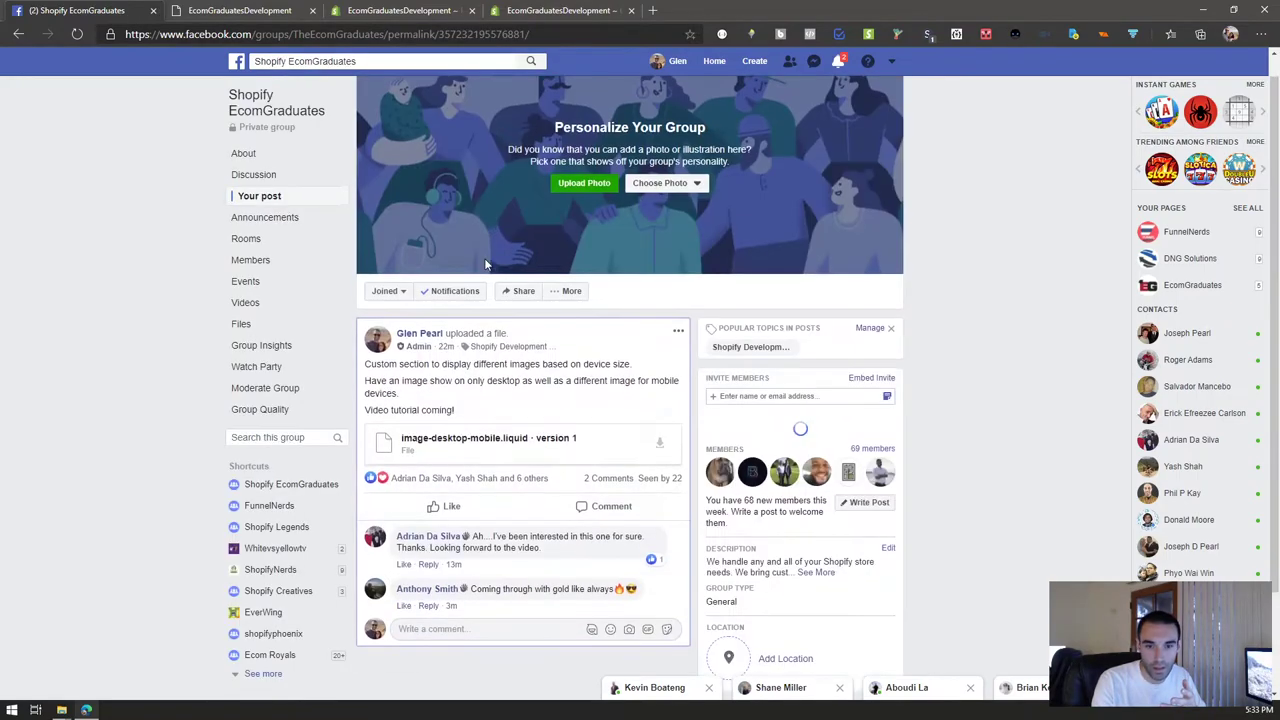
{"action": "left_click", "coordinate": [657, 443]}
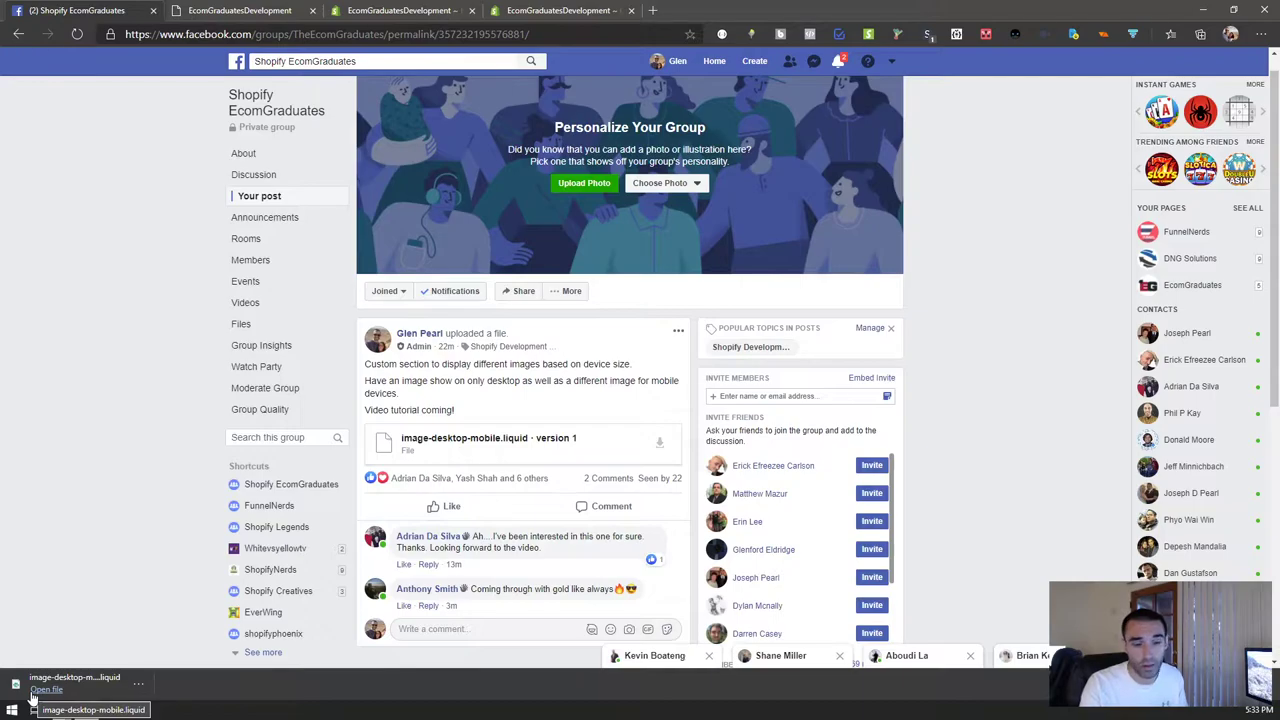
- Open the downloaded image-desktop-mobile.liquid in Atom, copy its entire code, and minimize the editor
{"action": "left_click", "coordinate": [32, 697]}
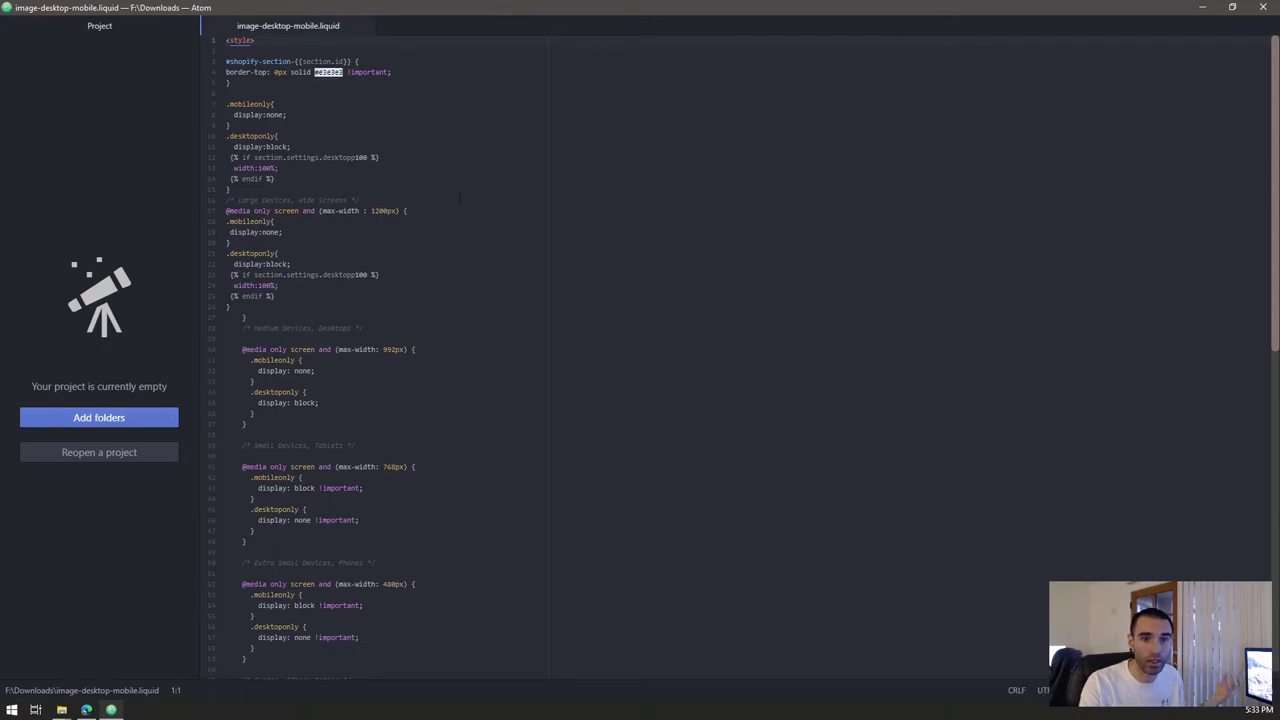
{"action": "scroll", "coordinate": [640, 360], "scroll_direction": "down", "scroll_amount": 15}
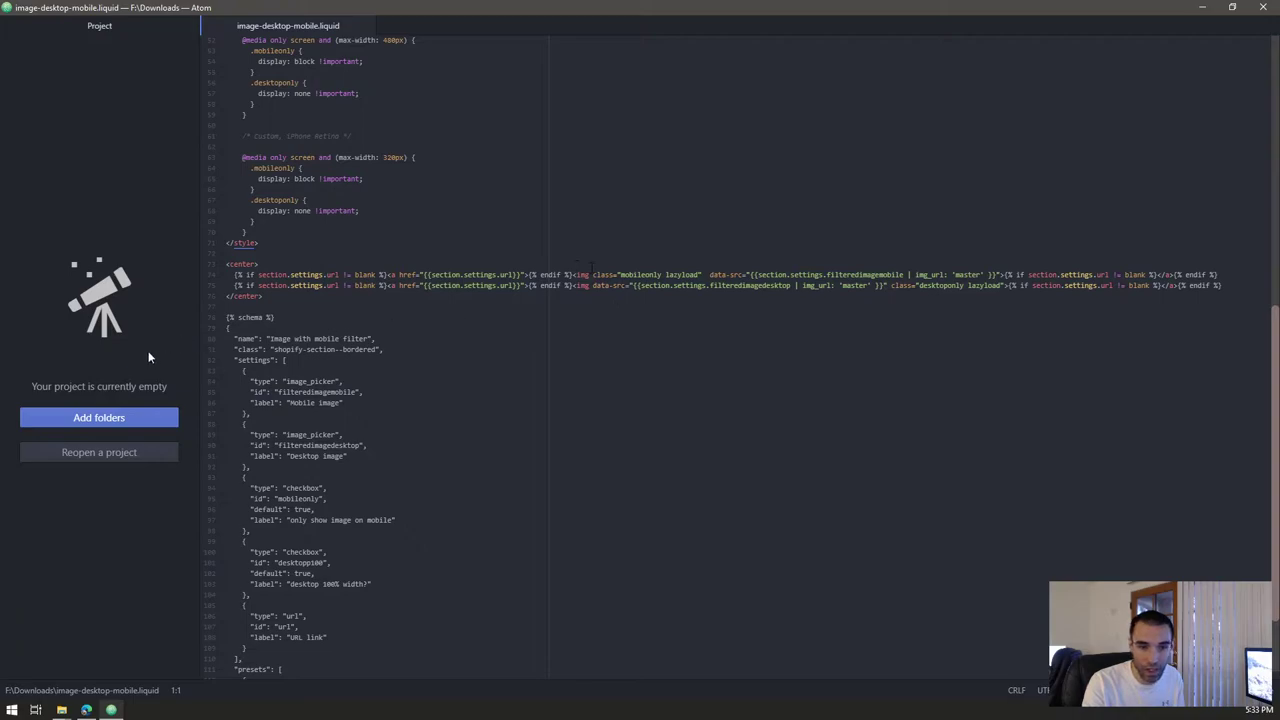
{"action": "scroll", "coordinate": [432, 315], "scroll_direction": "down", "scroll_amount": 3}
{"action": "left_click", "coordinate": [345, 652]}
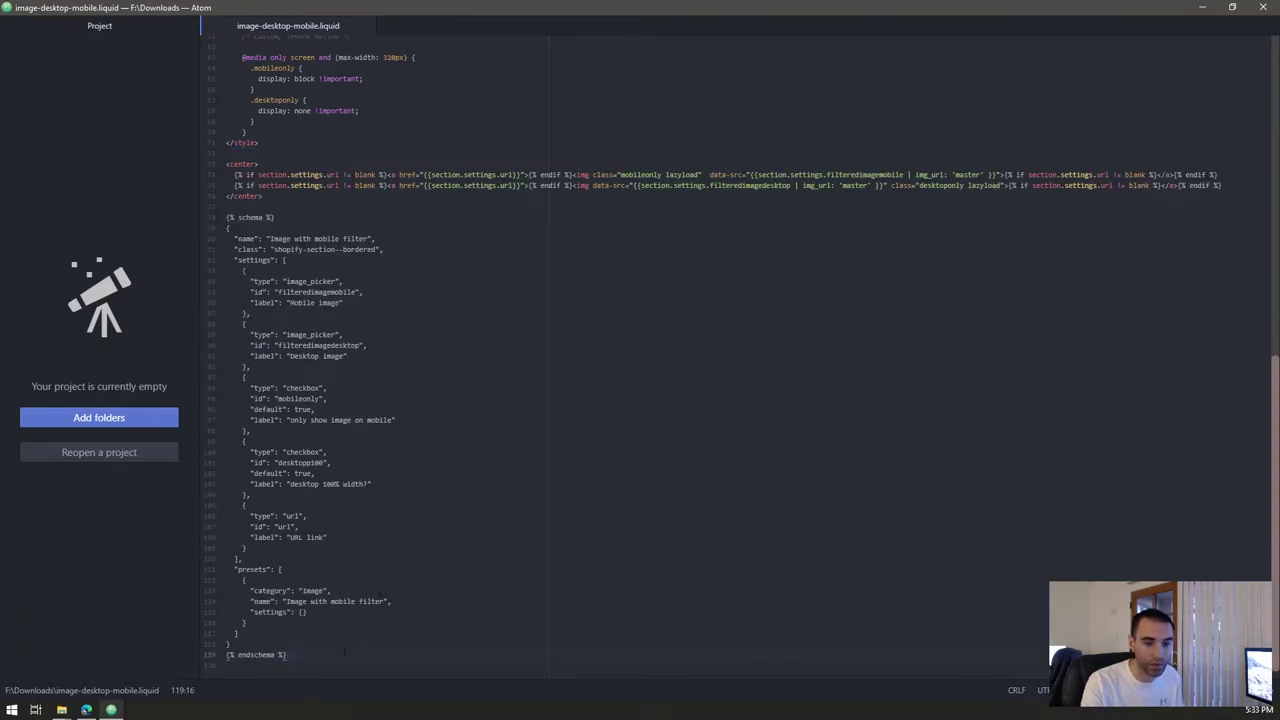
{"action": "key", "text": "ctrl+shift+Home"}
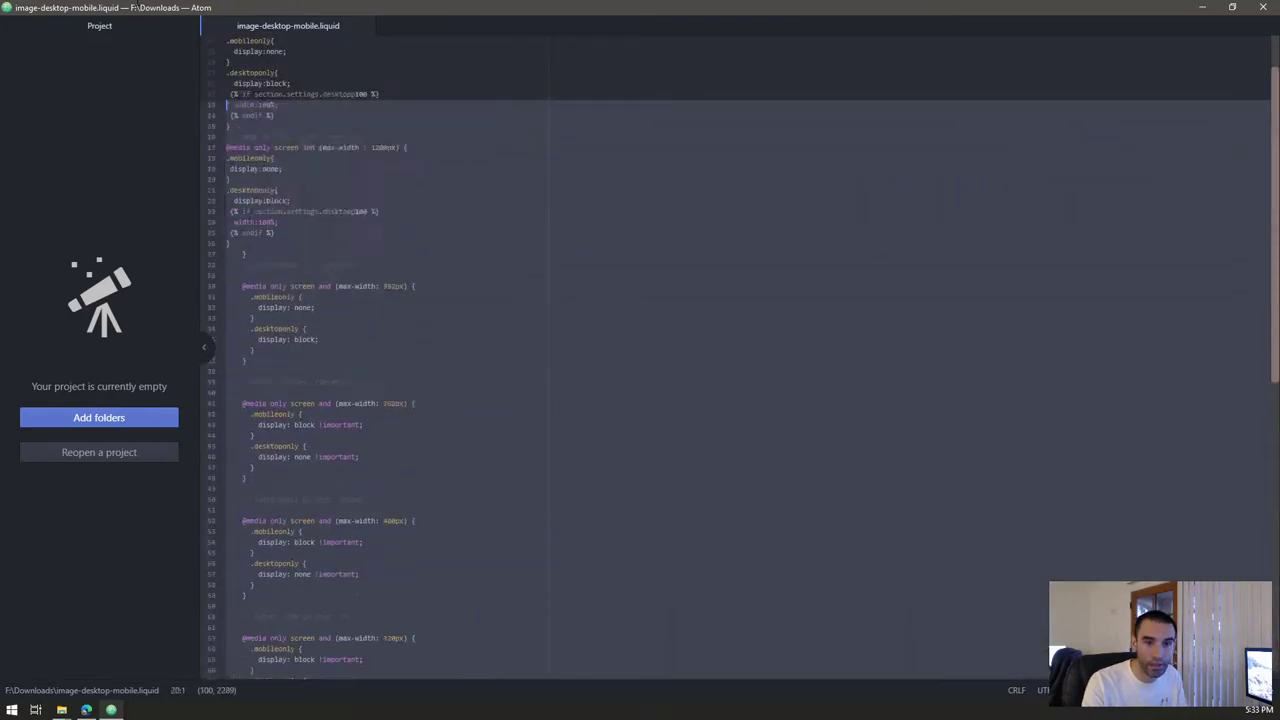
{"action": "right_click", "coordinate": [316, 121]}
{"action": "left_click", "coordinate": [362, 187]}
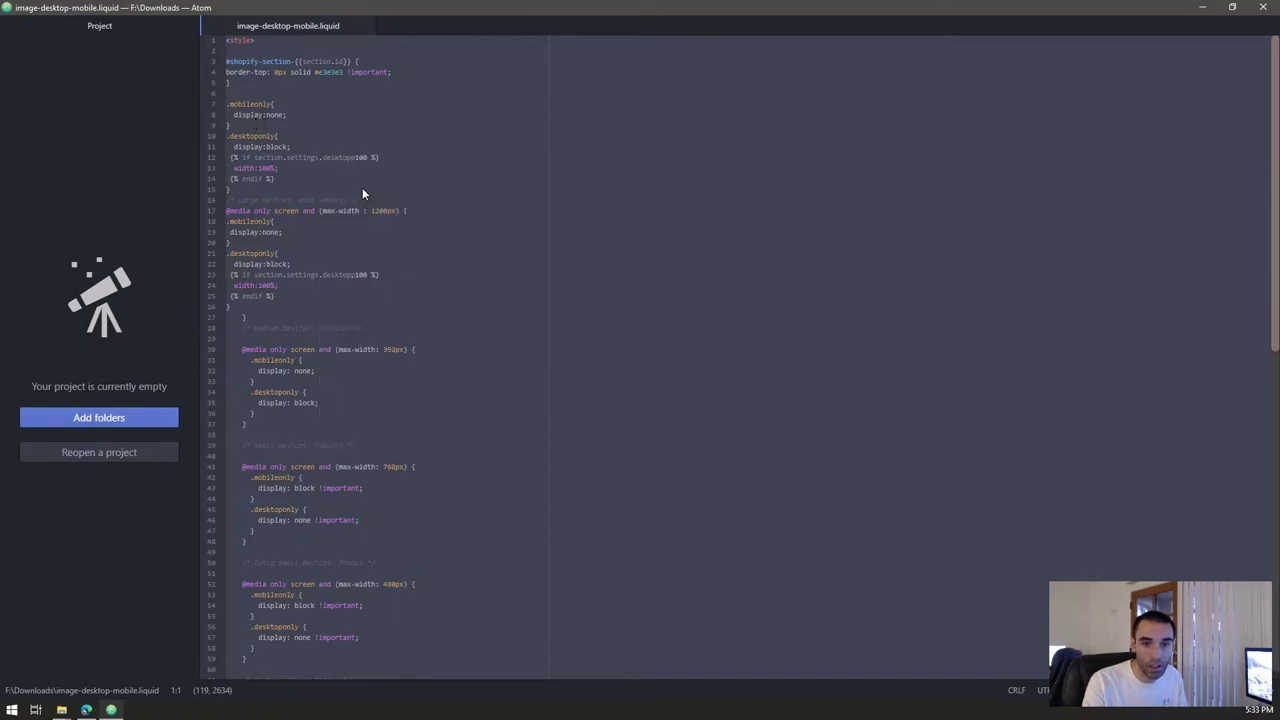
{"action": "right_click", "coordinate": [386, 123]}
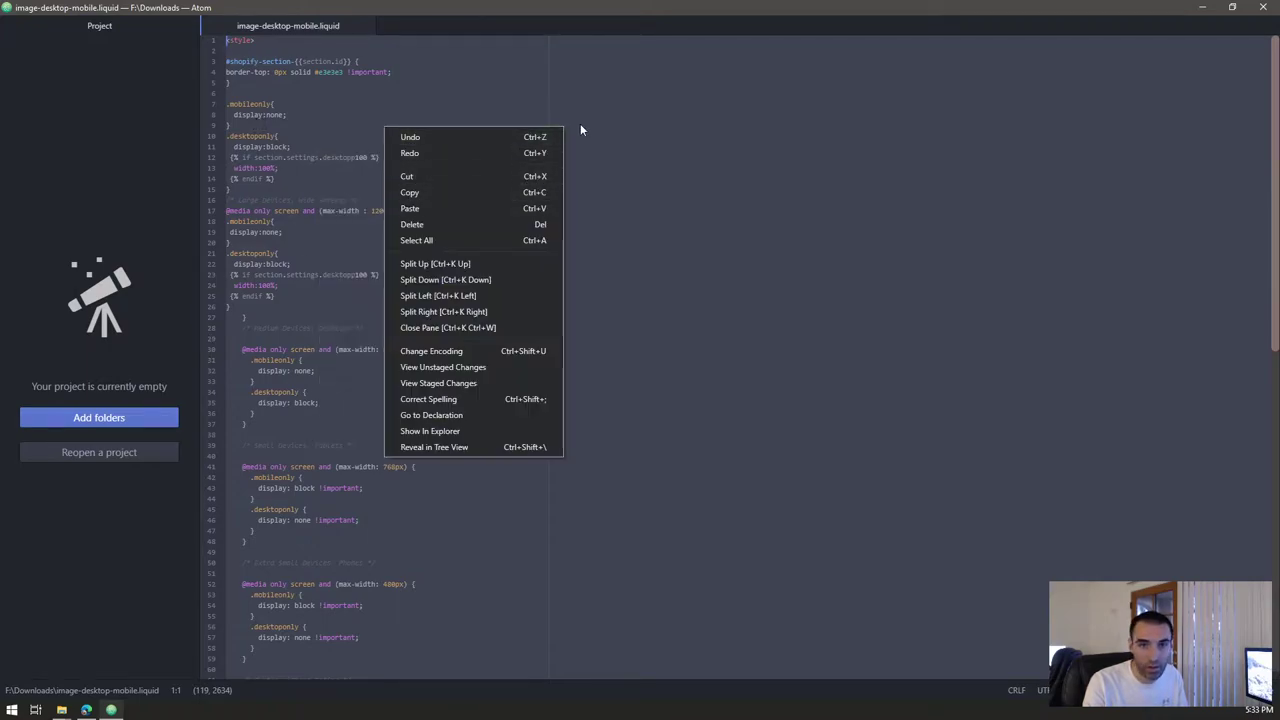
{"action": "left_click", "coordinate": [569, 33]}
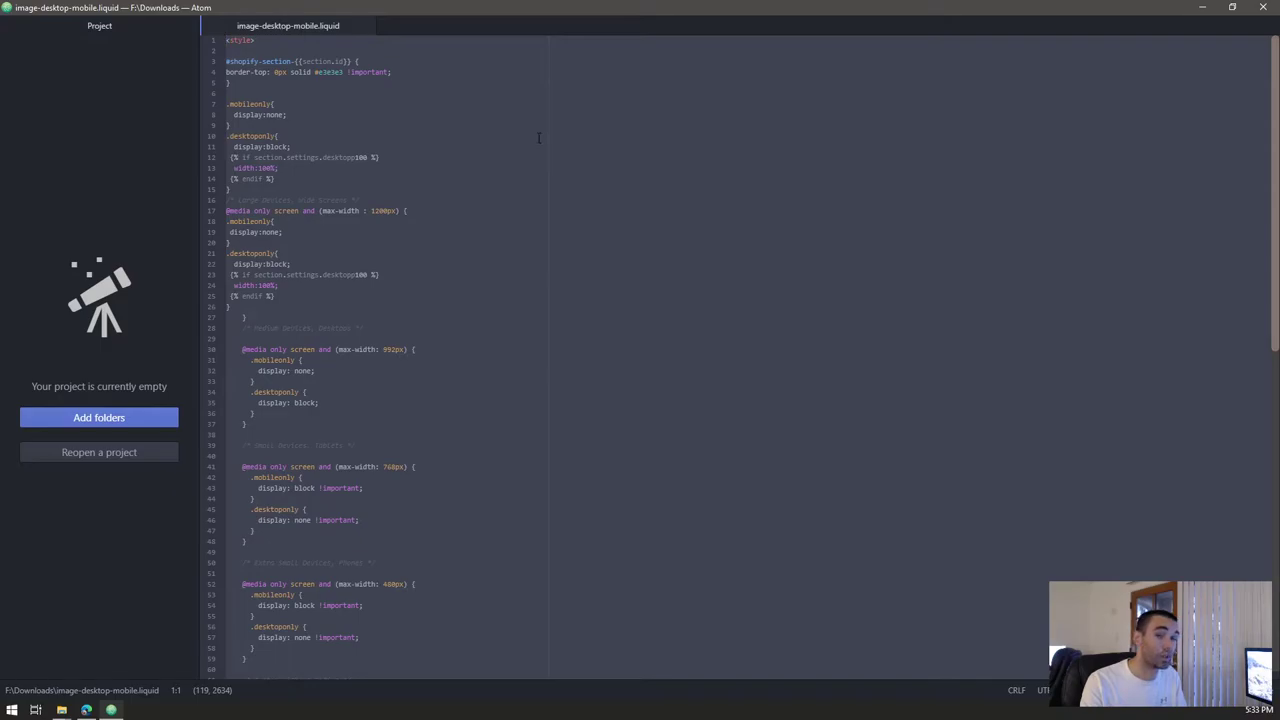
{"action": "left_click", "coordinate": [1202, 7]}
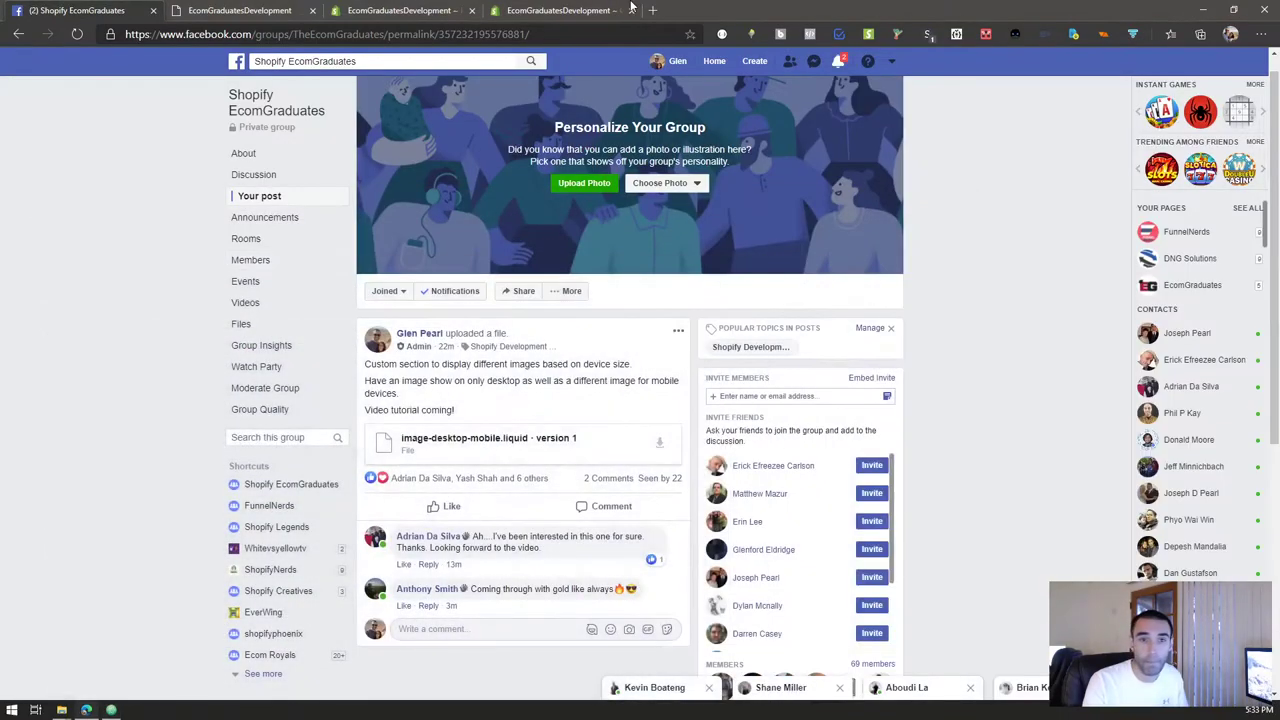
- Switch to the Shopify admin and open the code of the current Debut theme for editing
{"action": "left_click", "coordinate": [612, 10]}
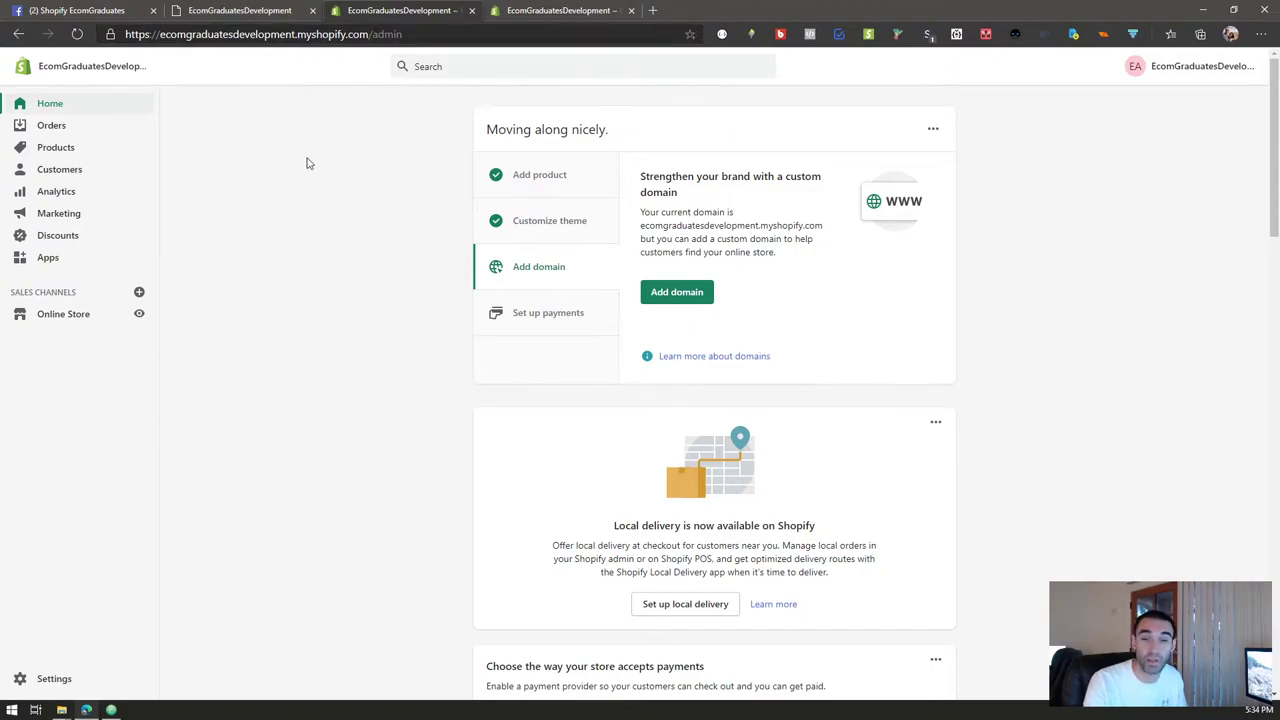
{"action": "left_click", "coordinate": [64, 316]}
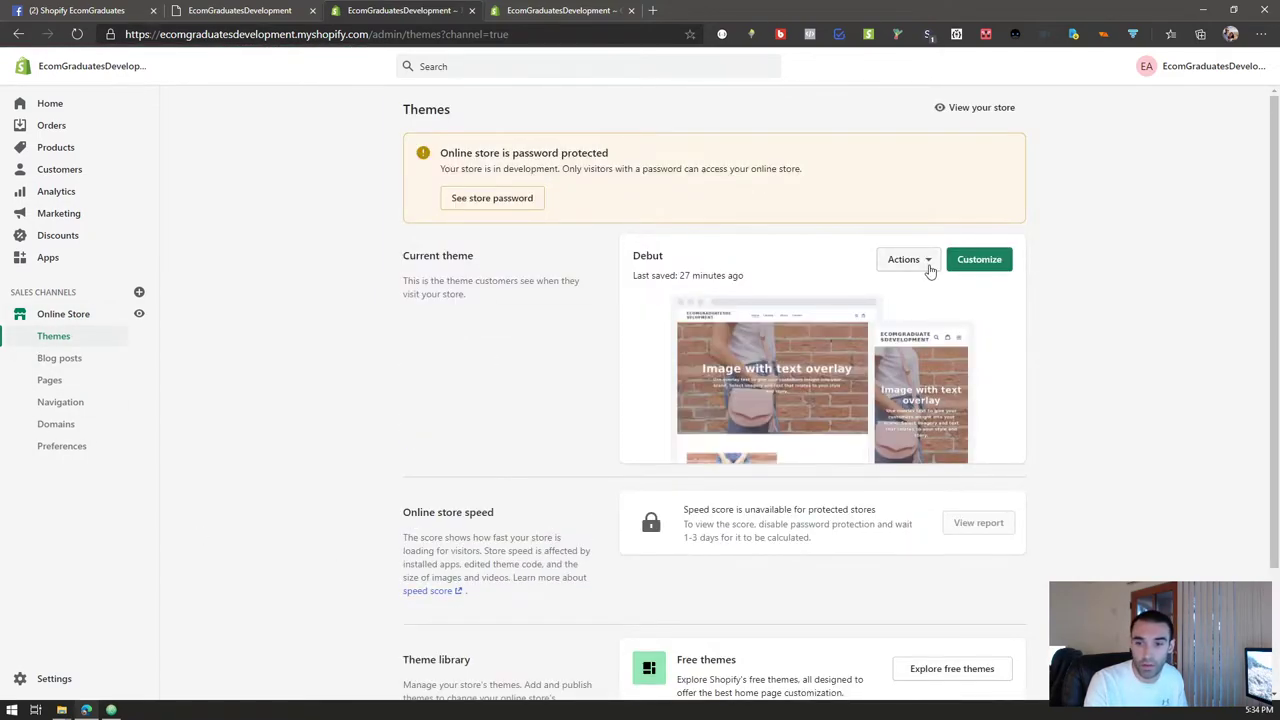
{"action": "left_click", "coordinate": [929, 270]}
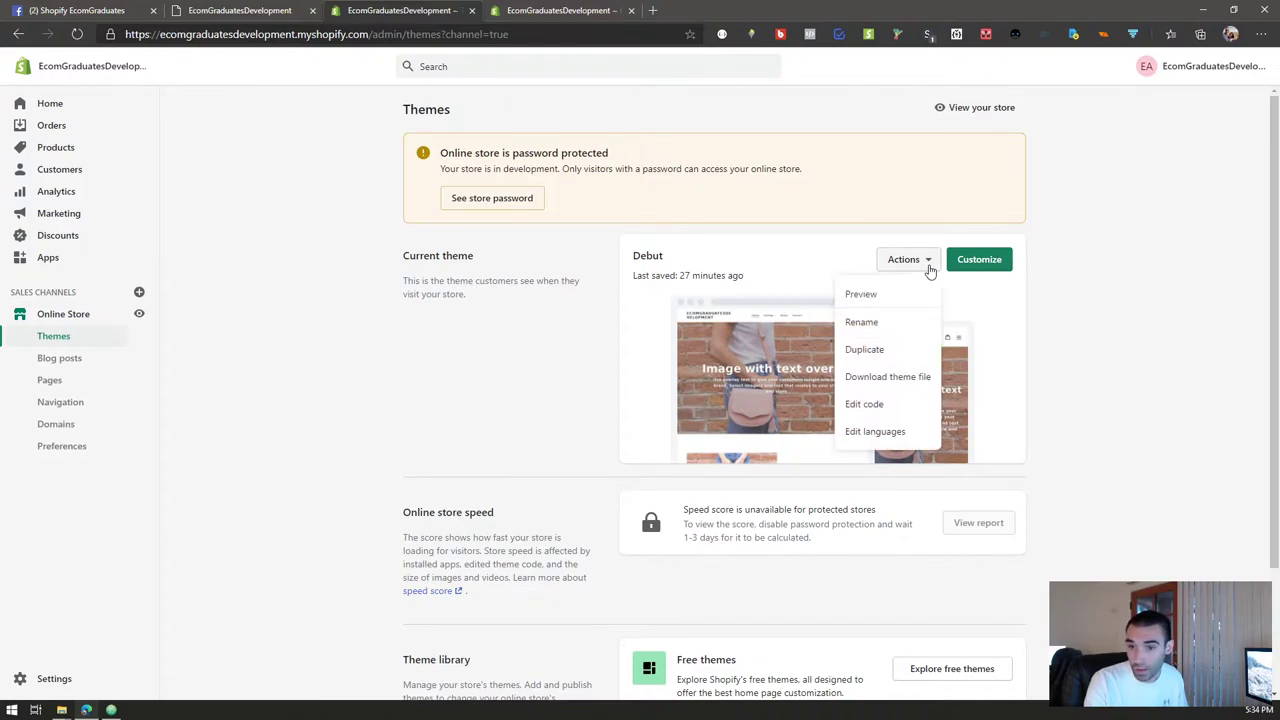
{"action": "left_click", "coordinate": [865, 404]}
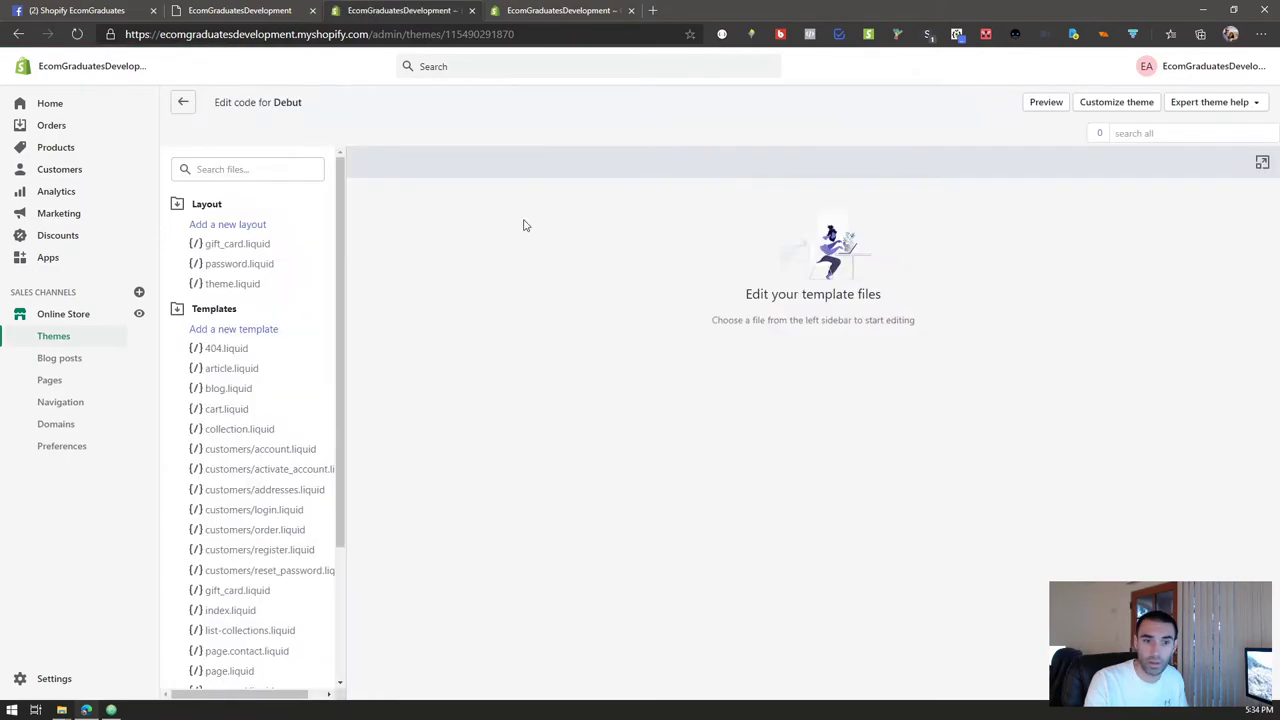
- Collapse the Layout and Templates folders in the theme's file list and expand the Sections folder
{"action": "scroll", "coordinate": [235, 292], "scroll_direction": "down", "scroll_amount": 2}
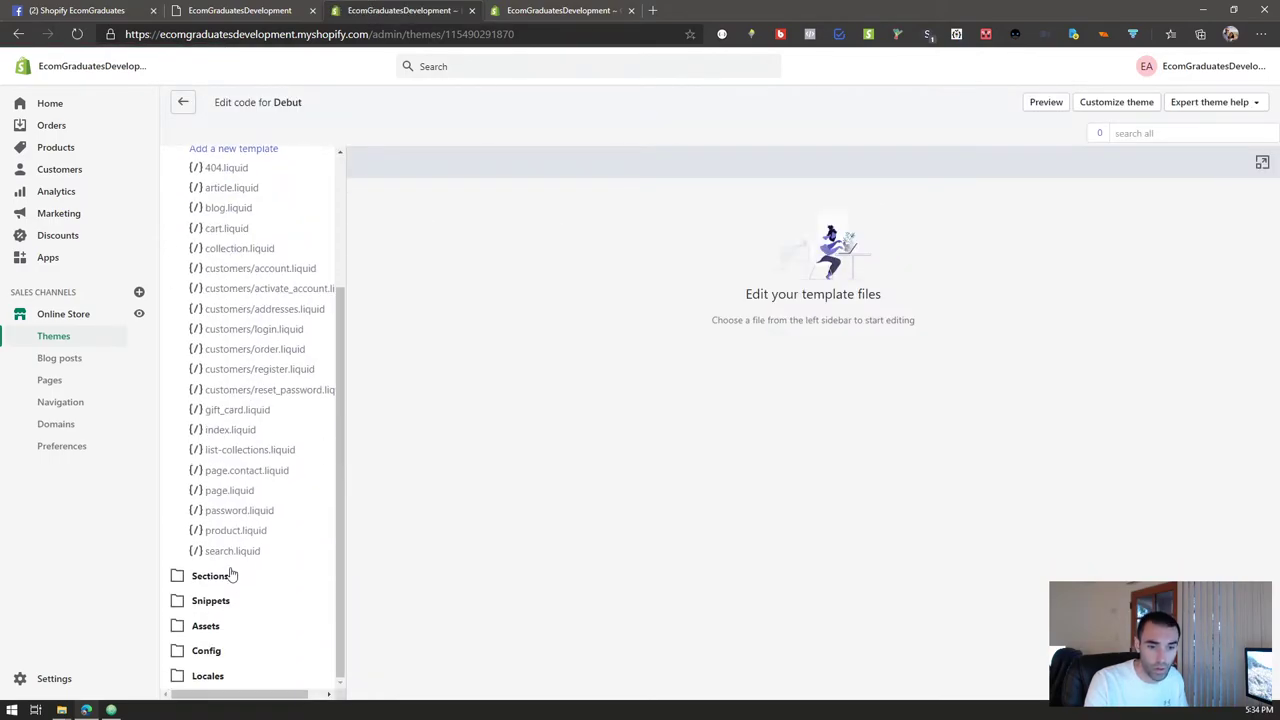
{"action": "scroll", "coordinate": [205, 400], "scroll_direction": "up", "scroll_amount": 2}
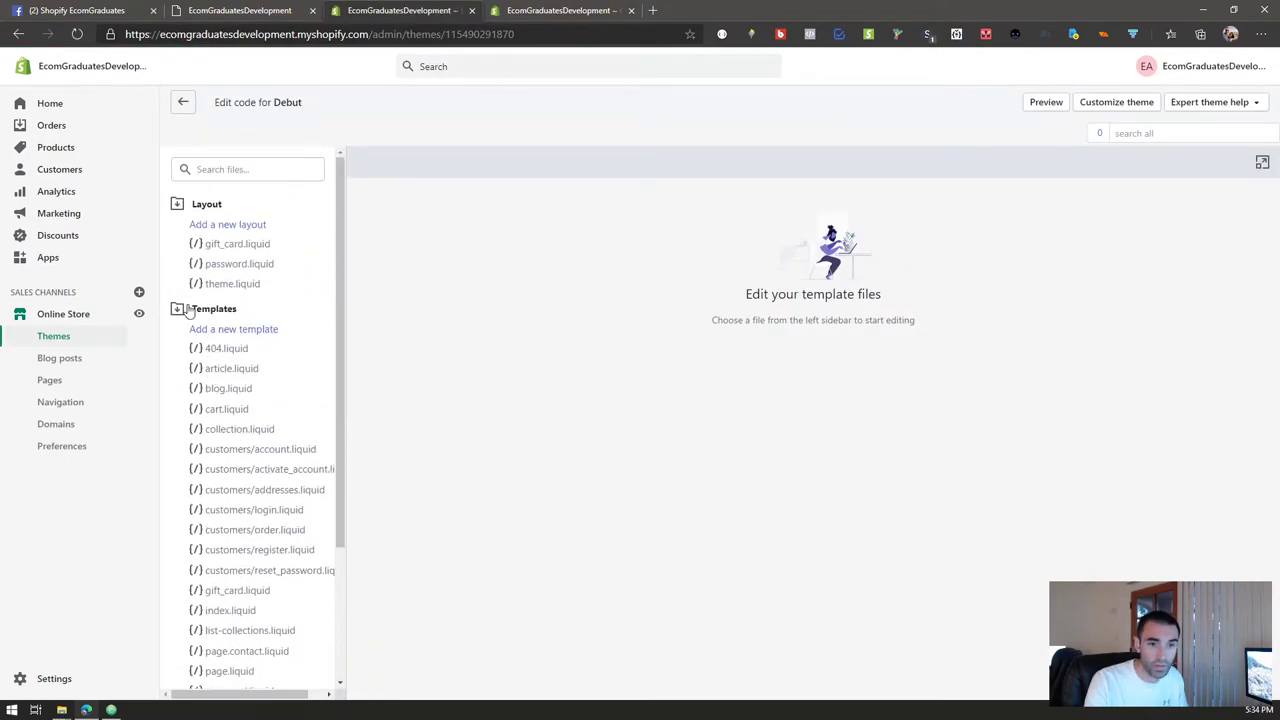
{"action": "left_click", "coordinate": [183, 309]}
{"action": "left_click", "coordinate": [208, 205]}
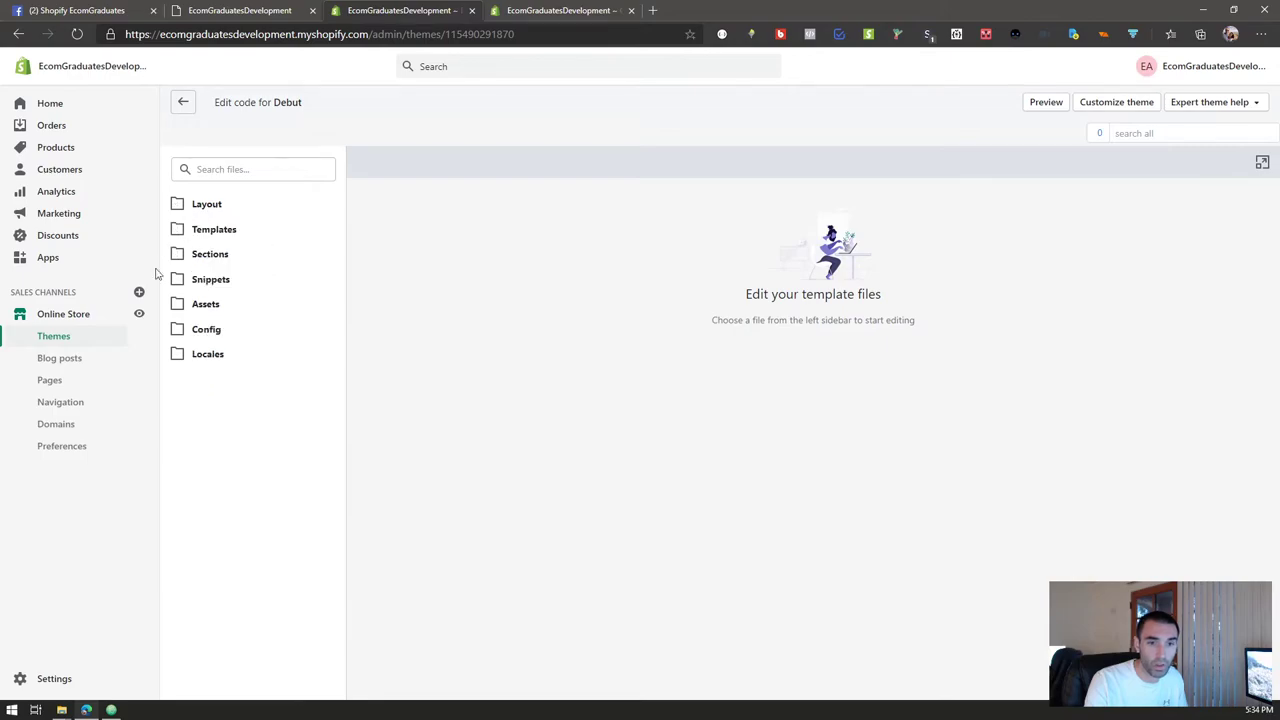
{"action": "left_click", "coordinate": [208, 256]}
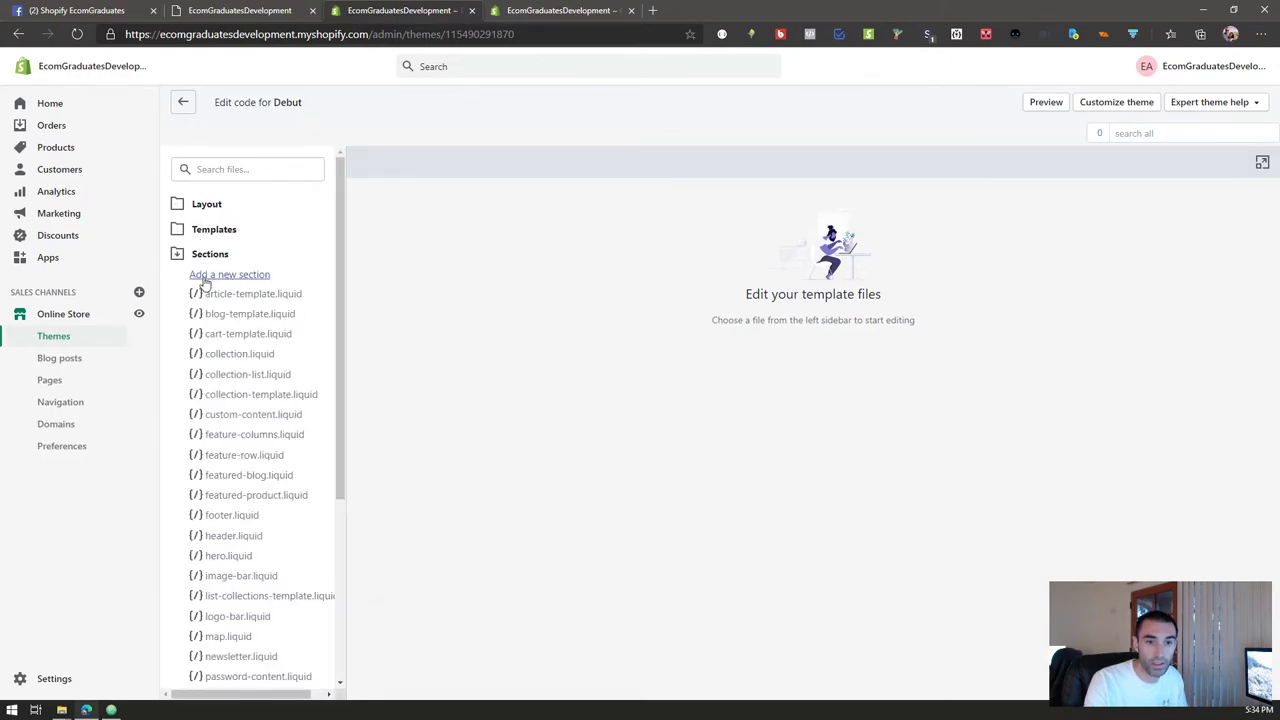
- Create a new theme section called image-device-filter
{"action": "left_click", "coordinate": [218, 276]}
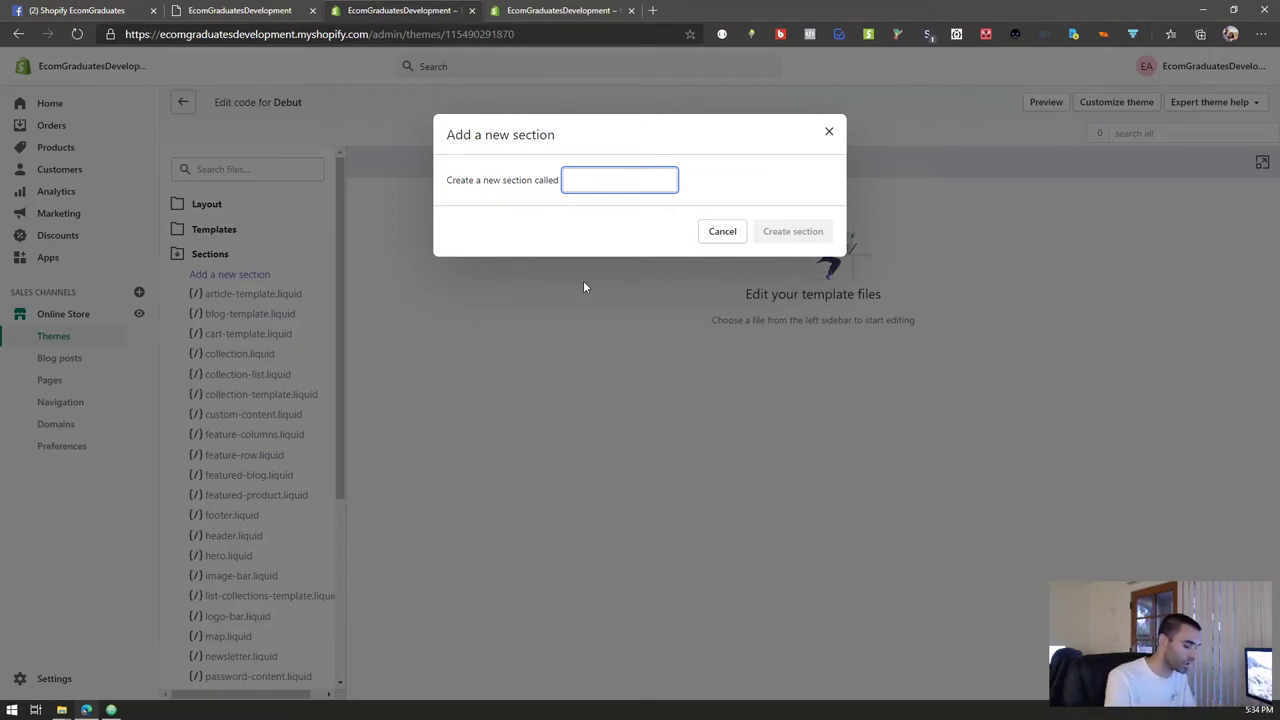
{"action": "type", "text": "image-device"}
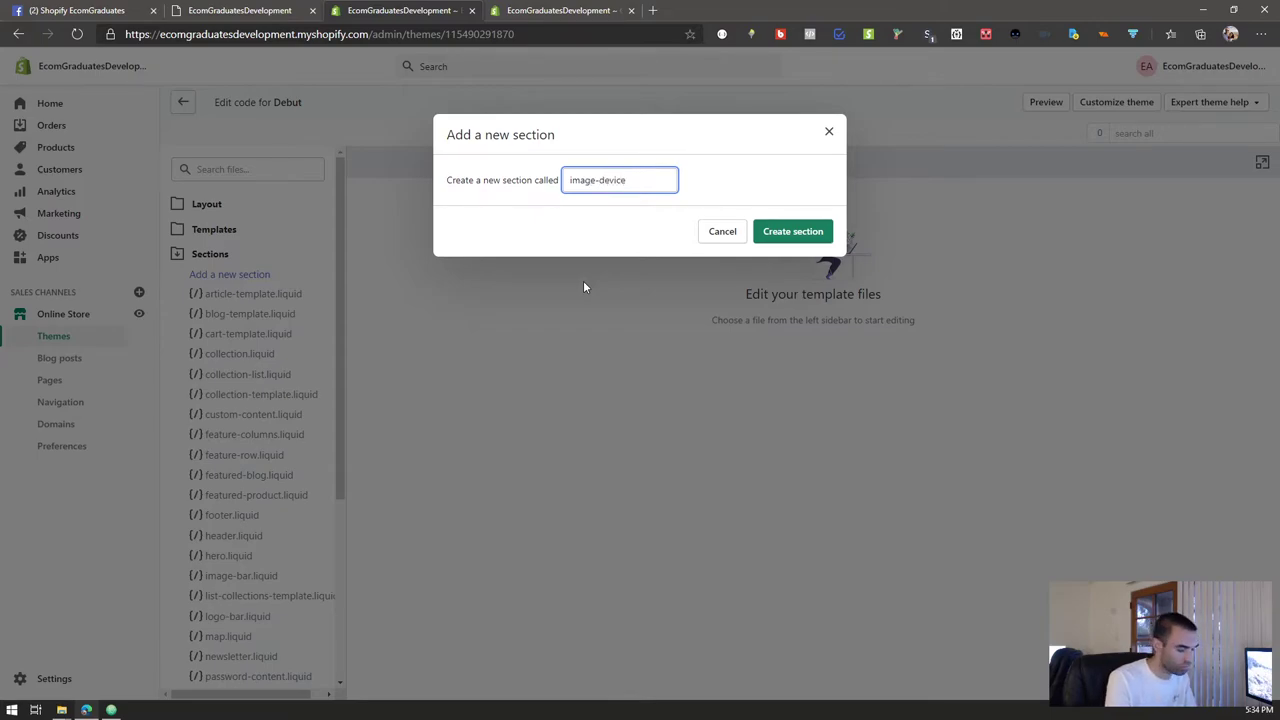
{"action": "type", "text": "-filter"}
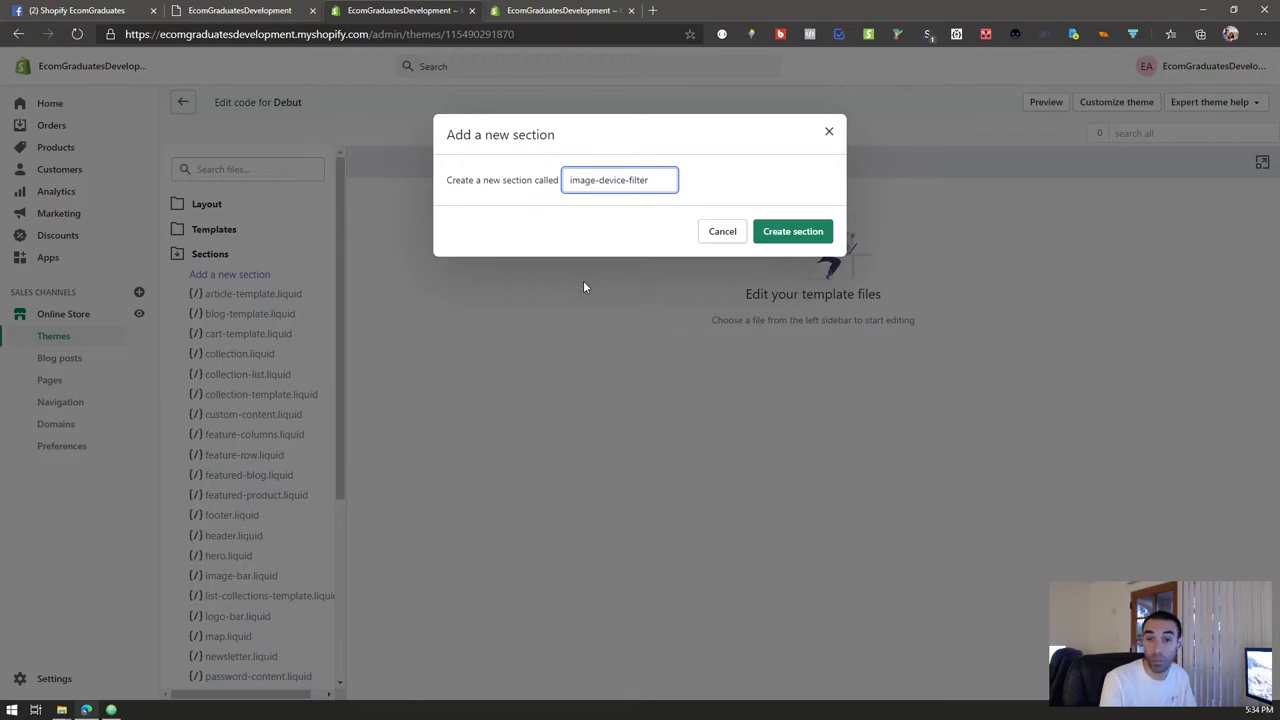
{"action": "key", "text": "Return"}
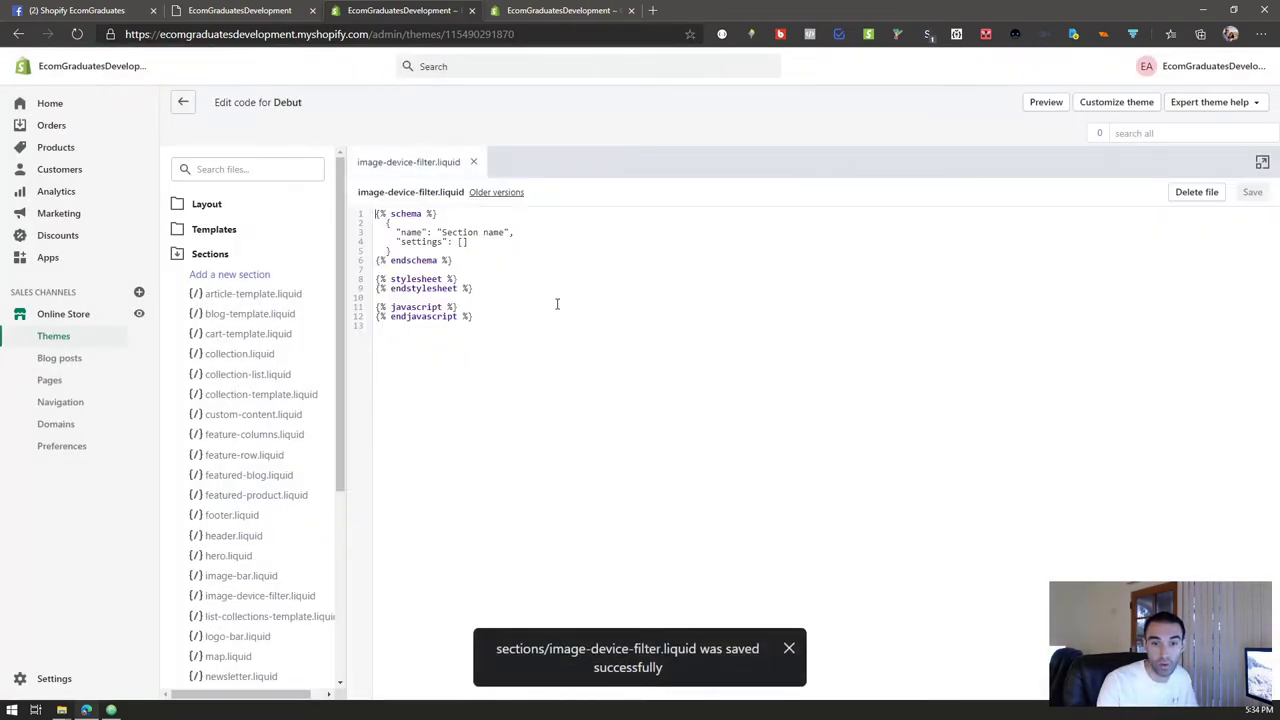
- Replace all default code in image-device-filter.liquid with the copied Liquid code and save the file
{"action": "left_click", "coordinate": [504, 335]}
{"action": "key", "text": "ctrl+a"}
{"action": "left_click", "coordinate": [504, 335]}
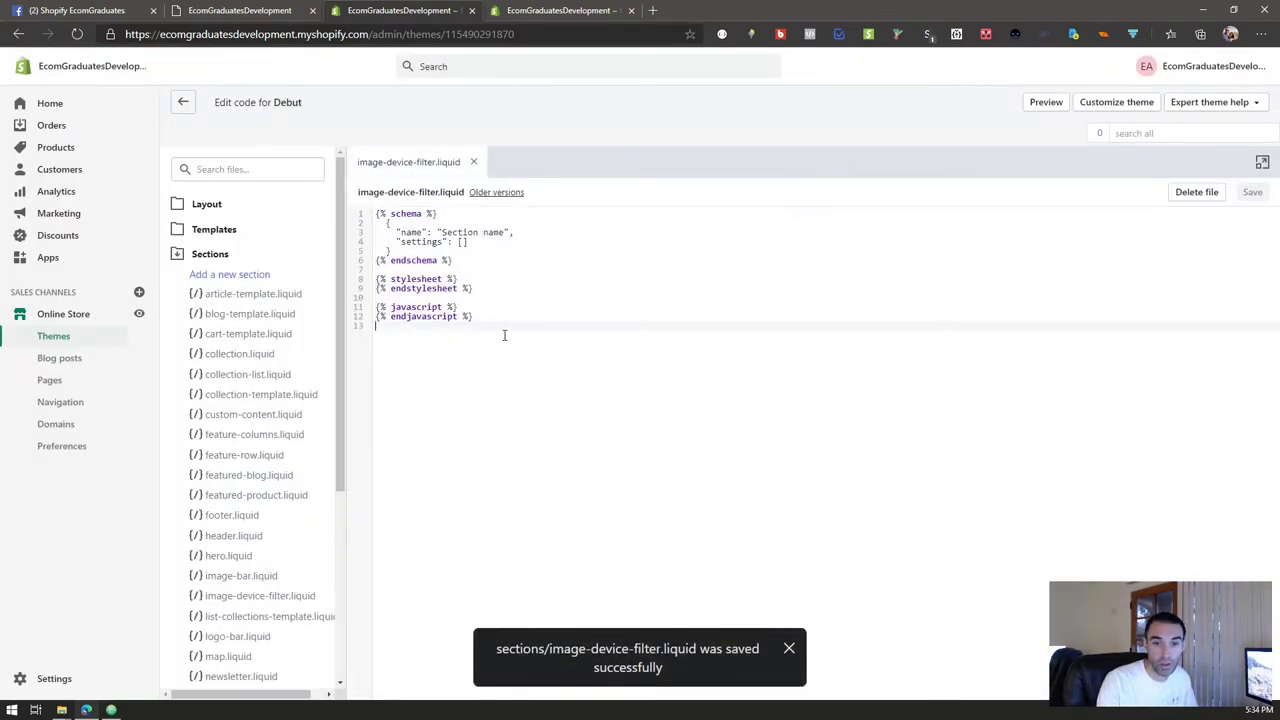
{"action": "key", "text": "ctrl+a"}
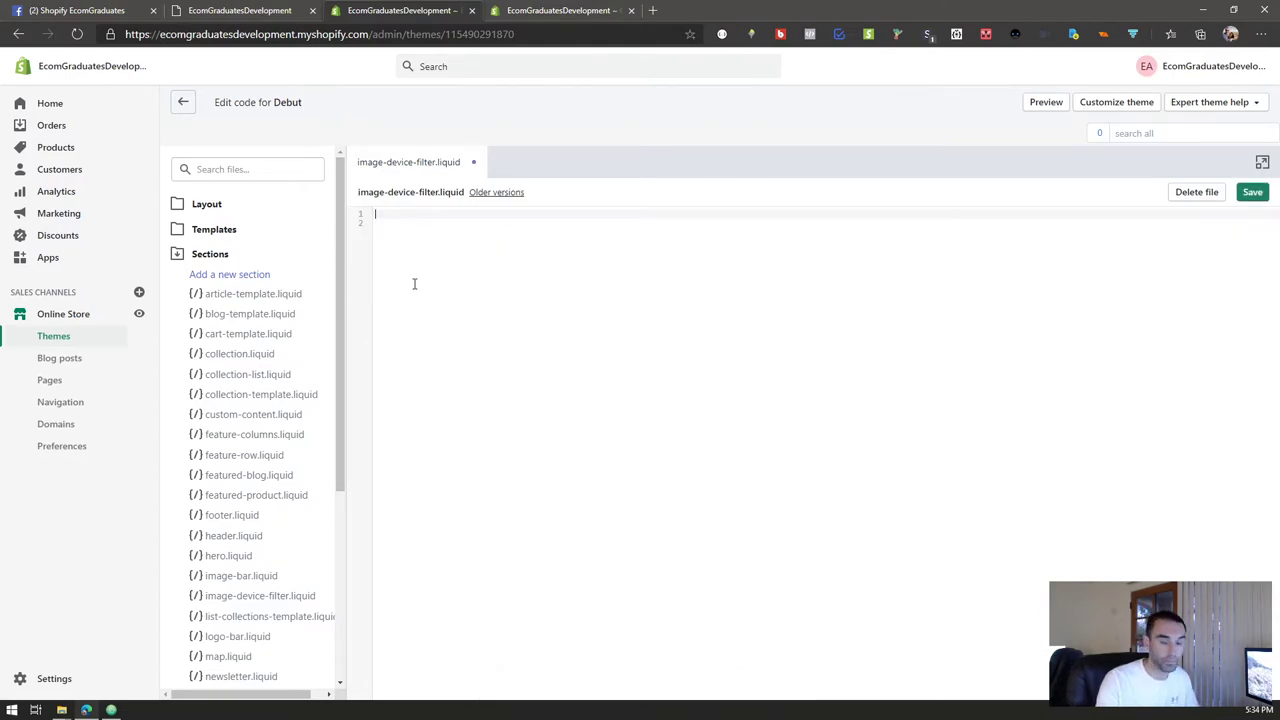
{"action": "left_click", "coordinate": [414, 284]}
{"action": "right_click", "coordinate": [413, 285]}
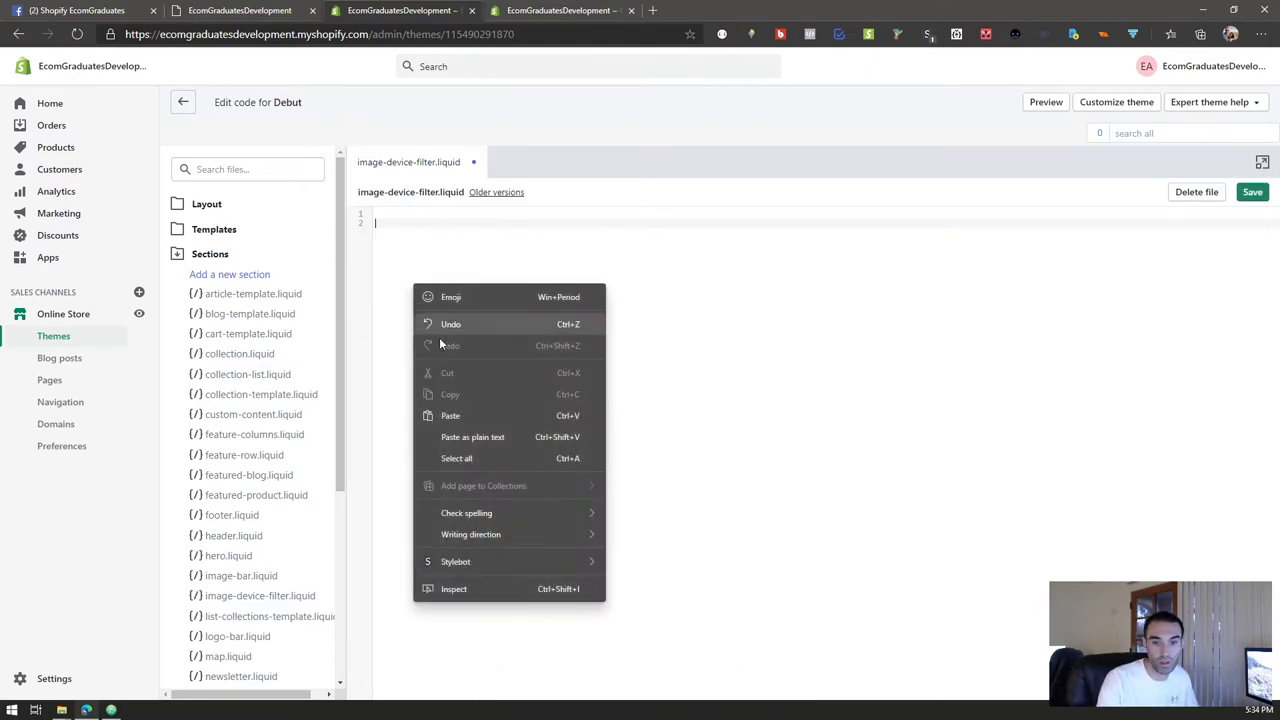
{"action": "left_click", "coordinate": [551, 413]}
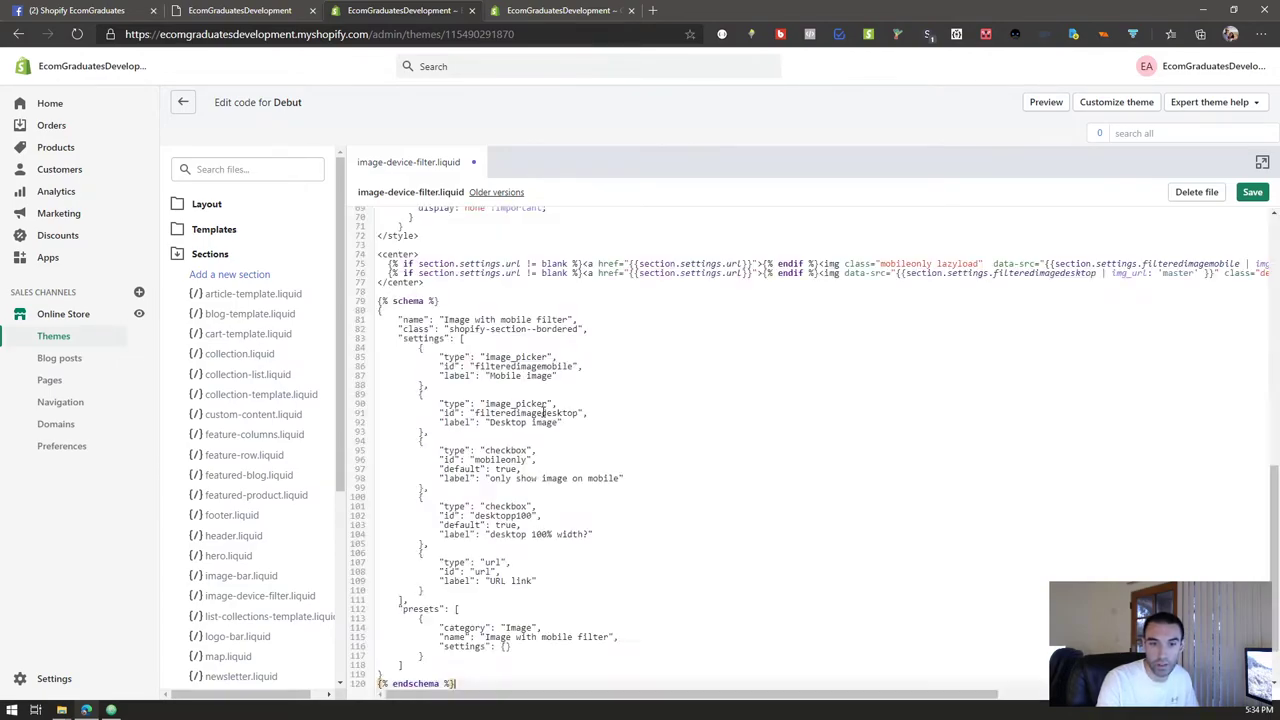
{"action": "left_click", "coordinate": [1254, 193]}
{"action": "key", "text": "ctrl+Tab"}
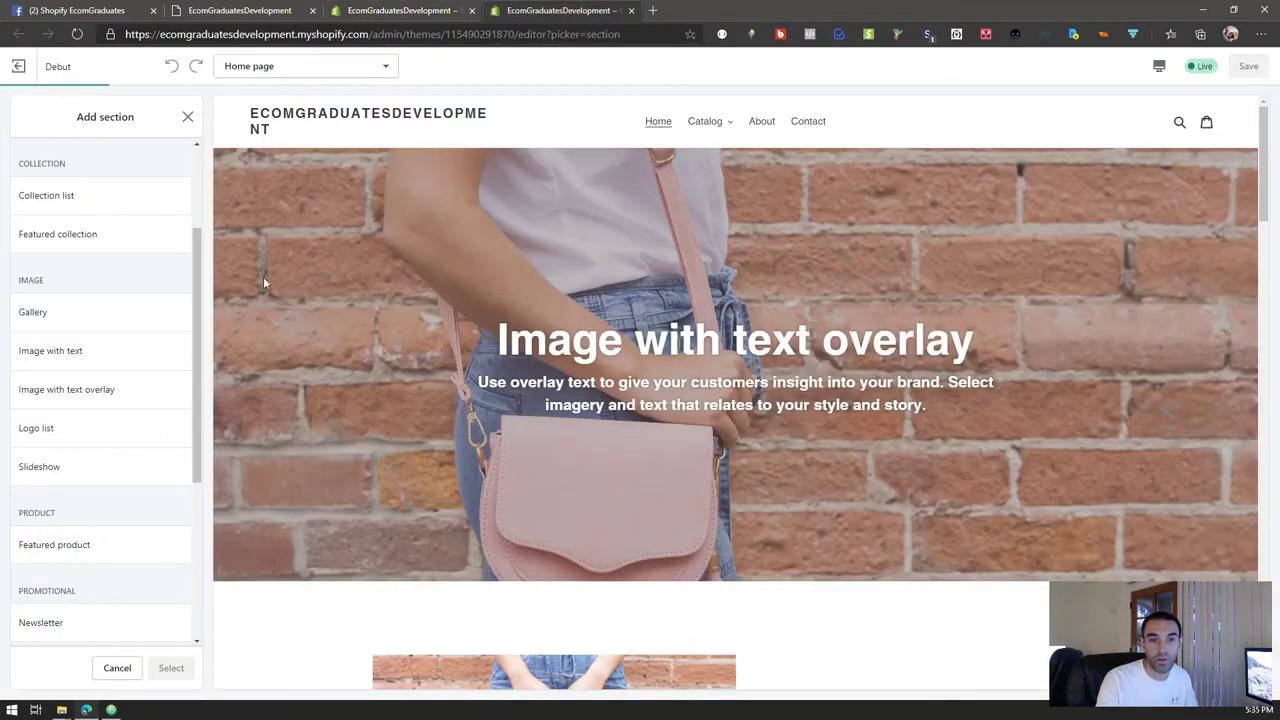
{"action": "left_click", "coordinate": [62, 350]}
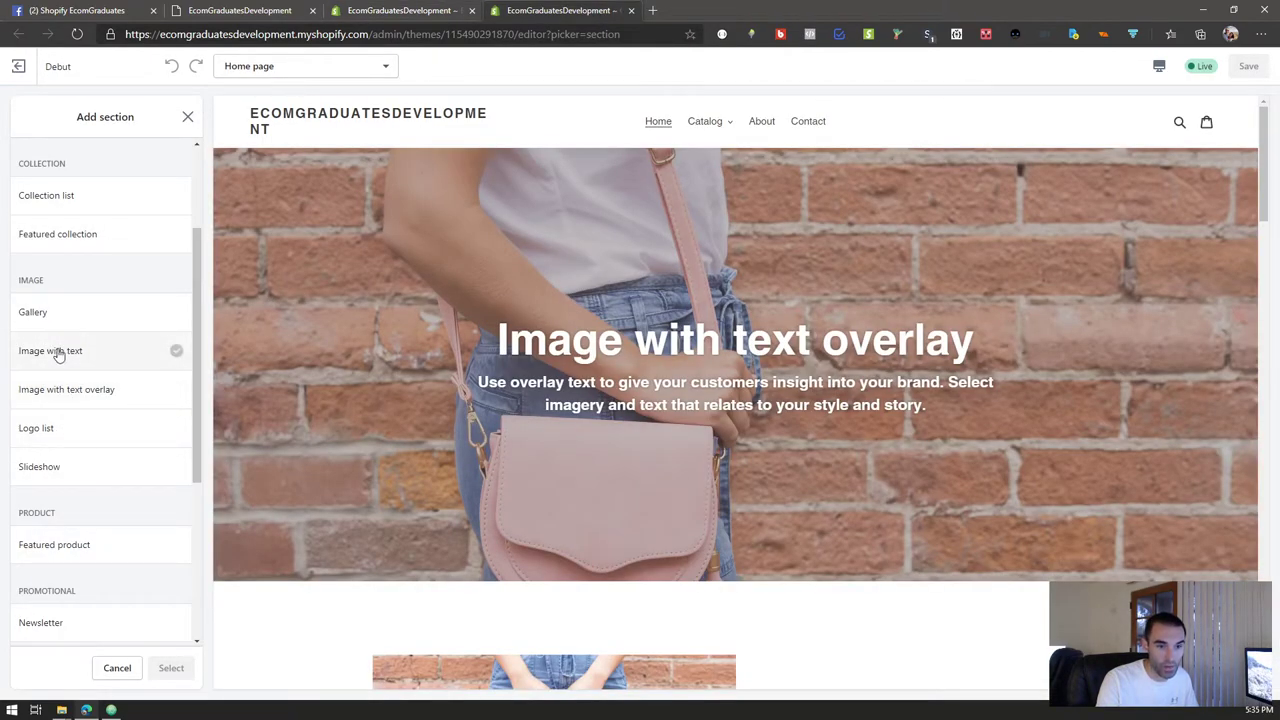
{"action": "left_click", "coordinate": [78, 34]}
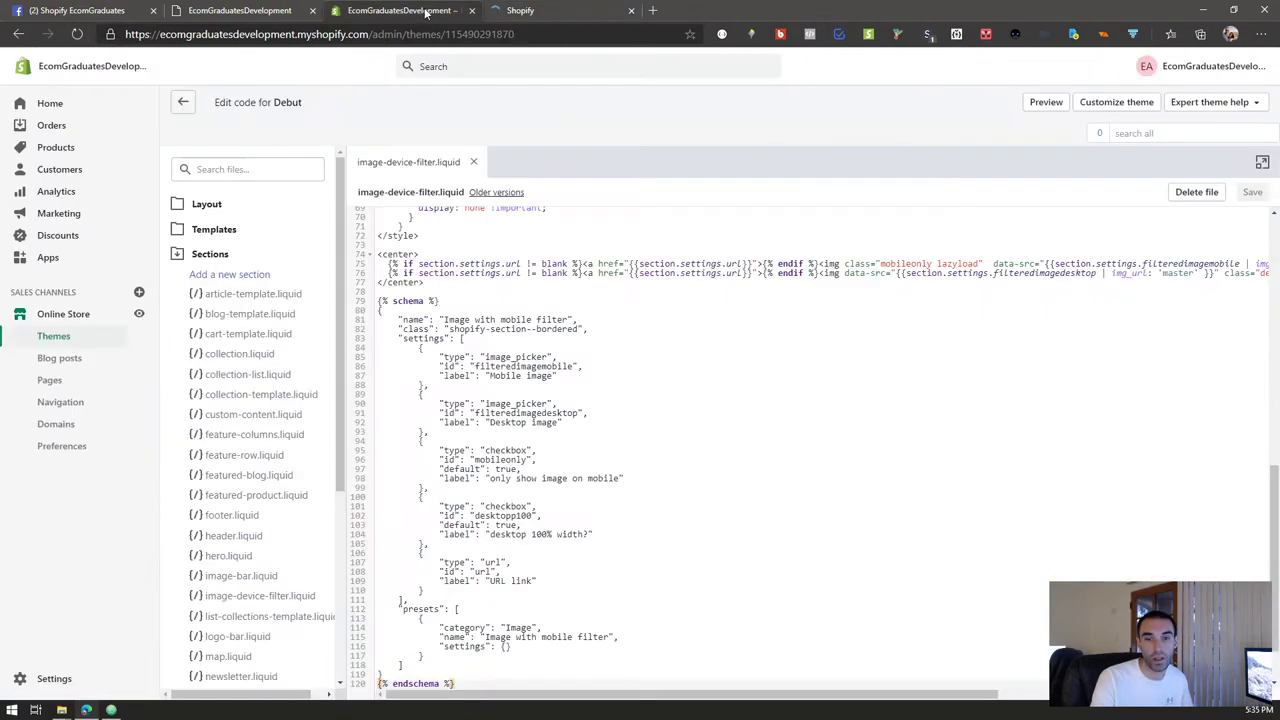
{"action": "left_click", "coordinate": [631, 10]}
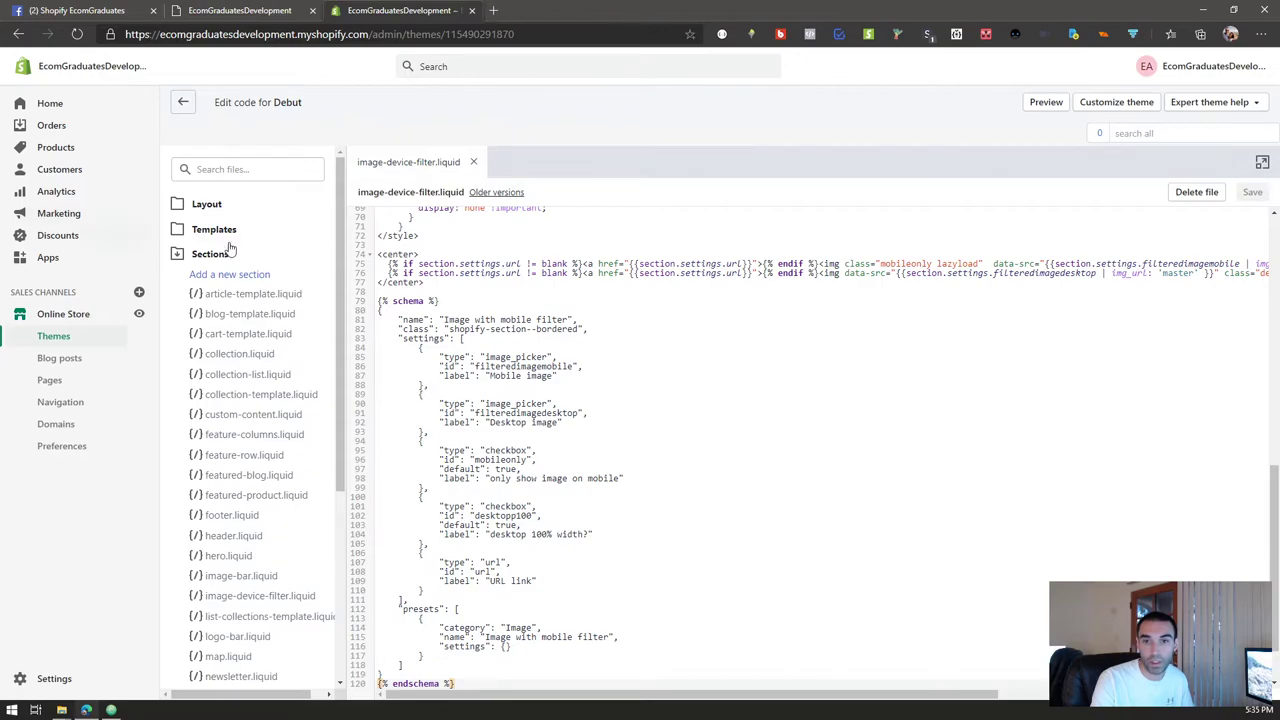
- Open the Debut theme customizer and add the Image with mobile filter section to the home page
{"action": "left_click", "coordinate": [1091, 110]}
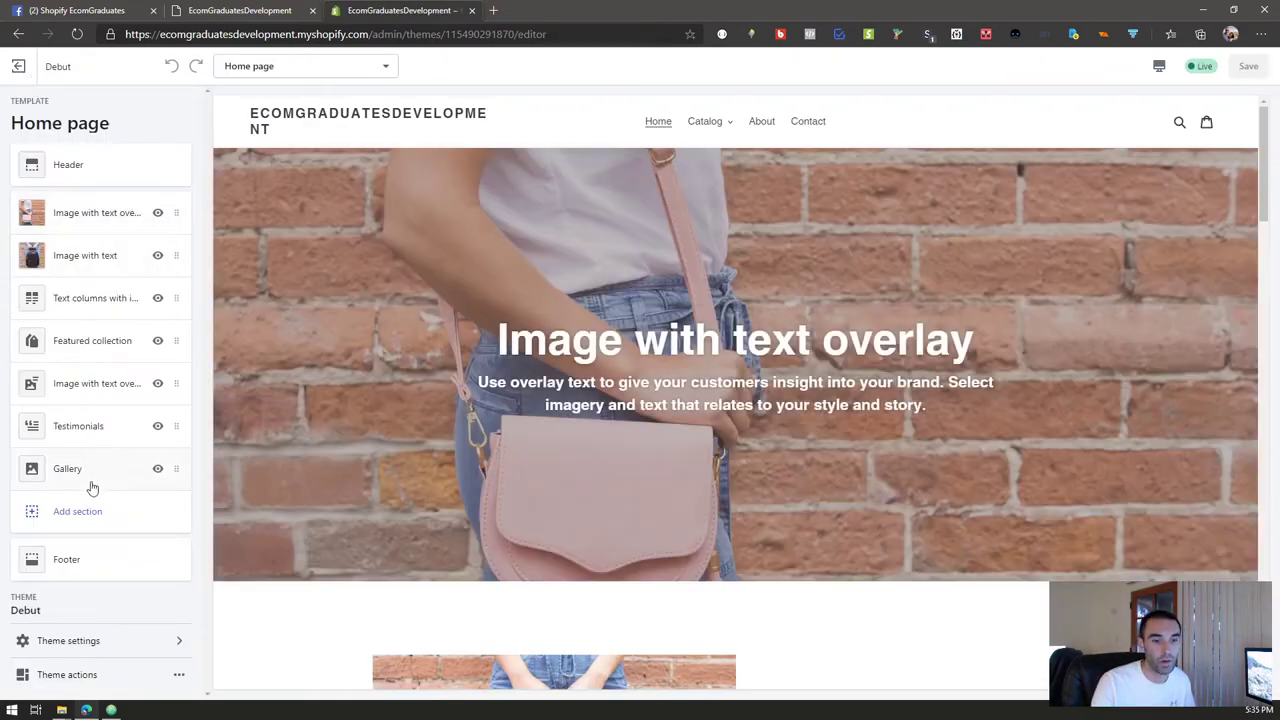
{"action": "left_click", "coordinate": [80, 515]}
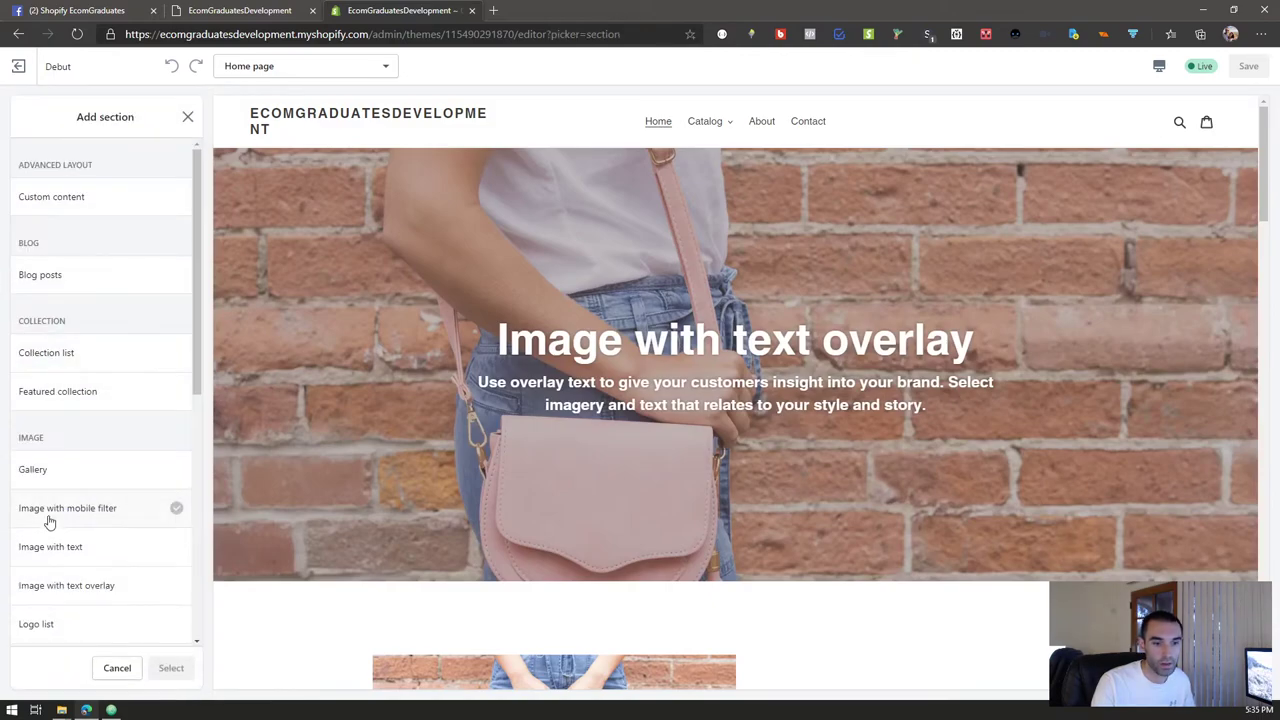
{"action": "scroll", "coordinate": [90, 350], "scroll_direction": "down", "scroll_amount": 2}
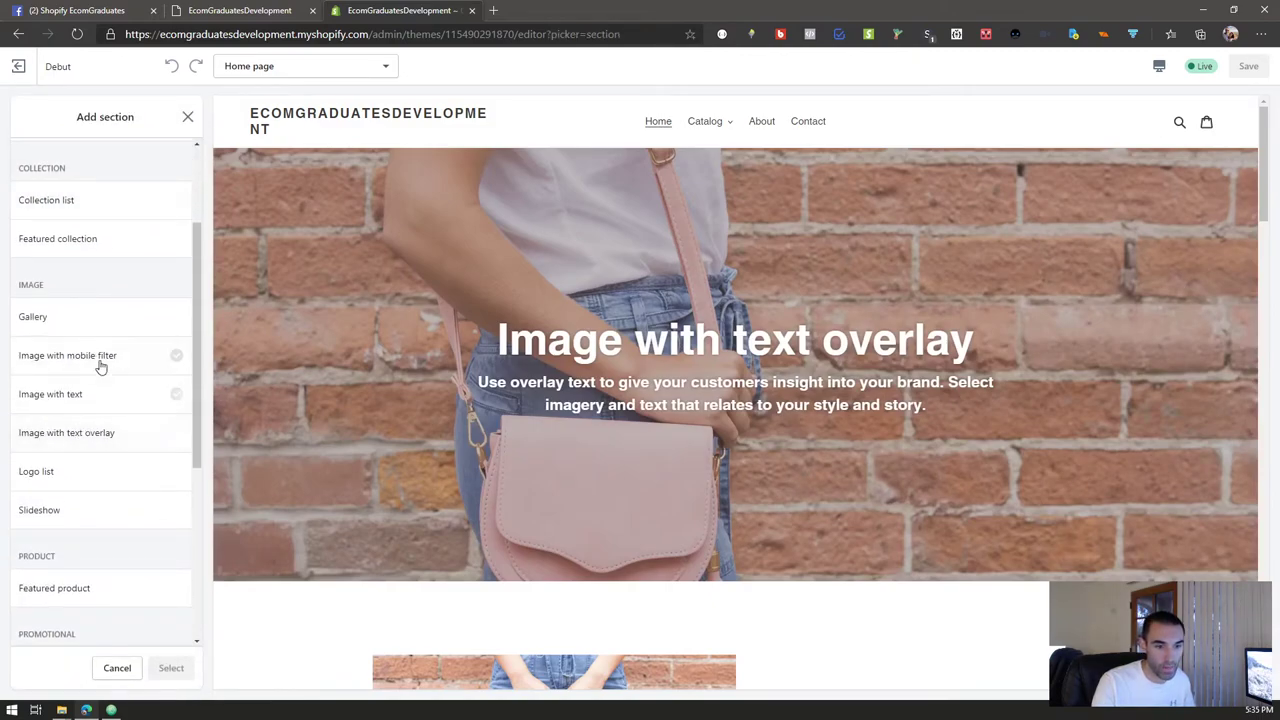
{"action": "left_click", "coordinate": [89, 359]}
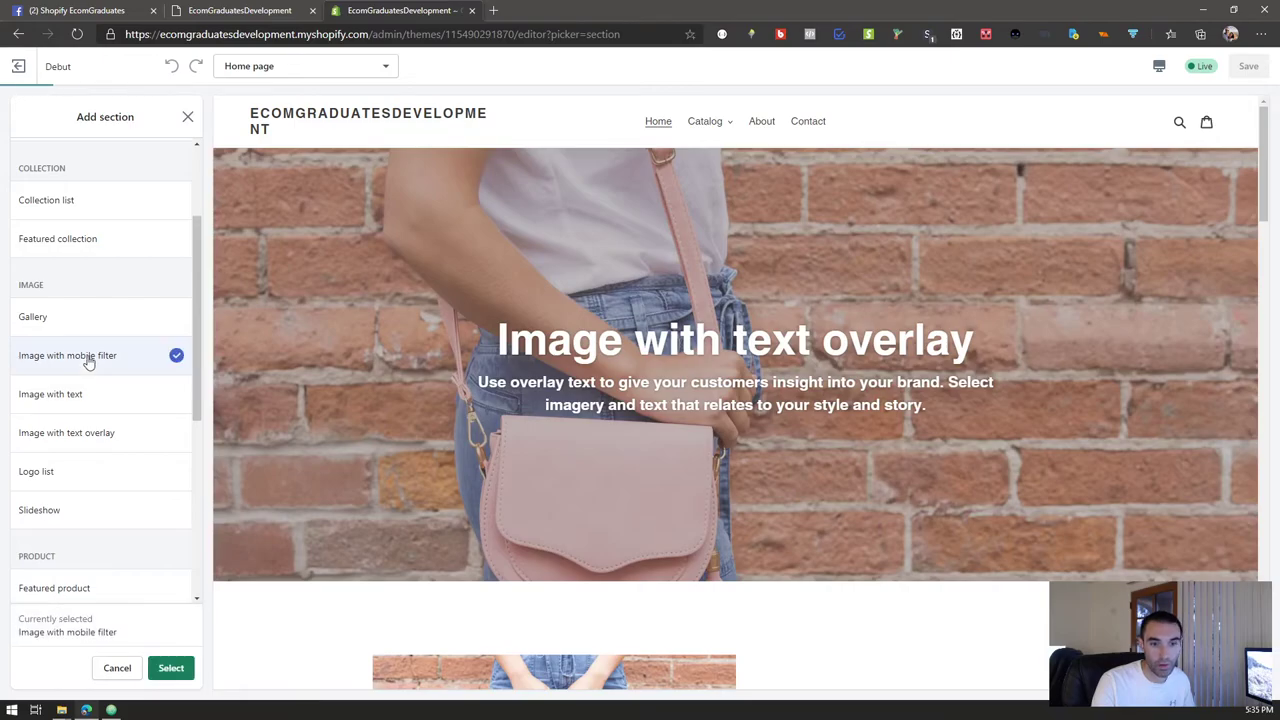
{"action": "left_click", "coordinate": [171, 668]}
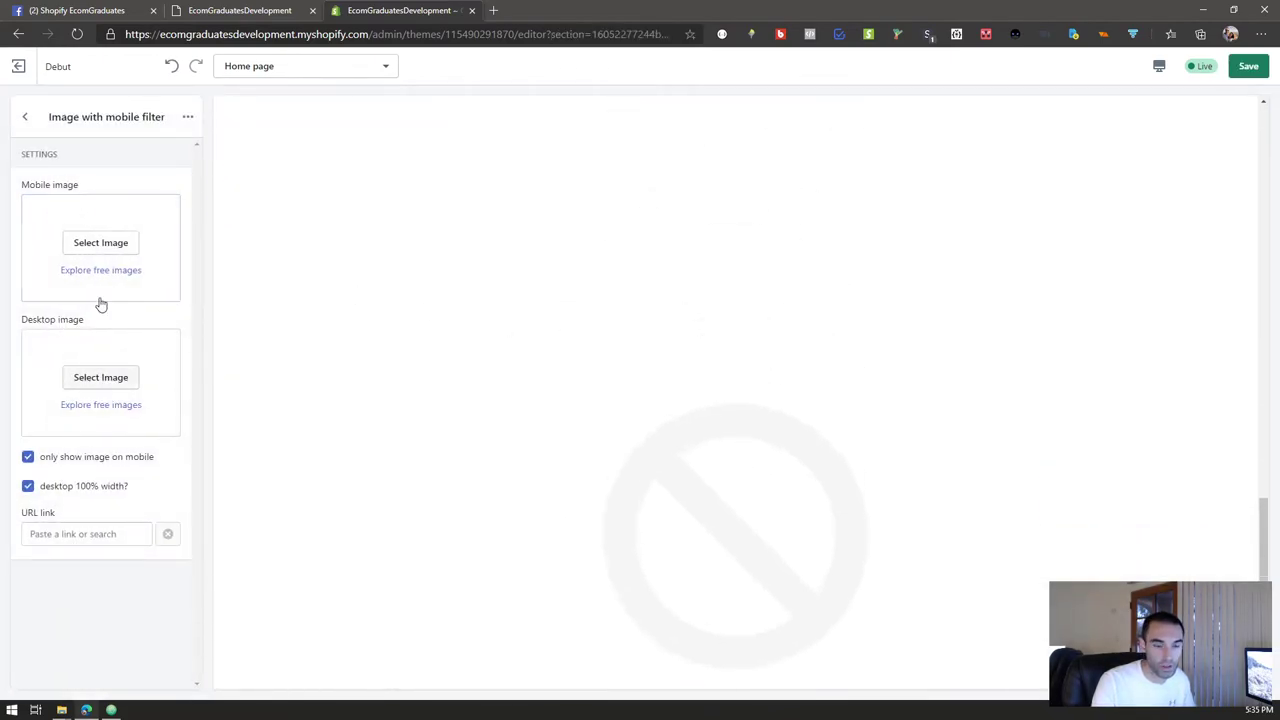
- Set the section's mobile image to the black backpack photo from the image library
{"action": "left_click", "coordinate": [101, 243]}
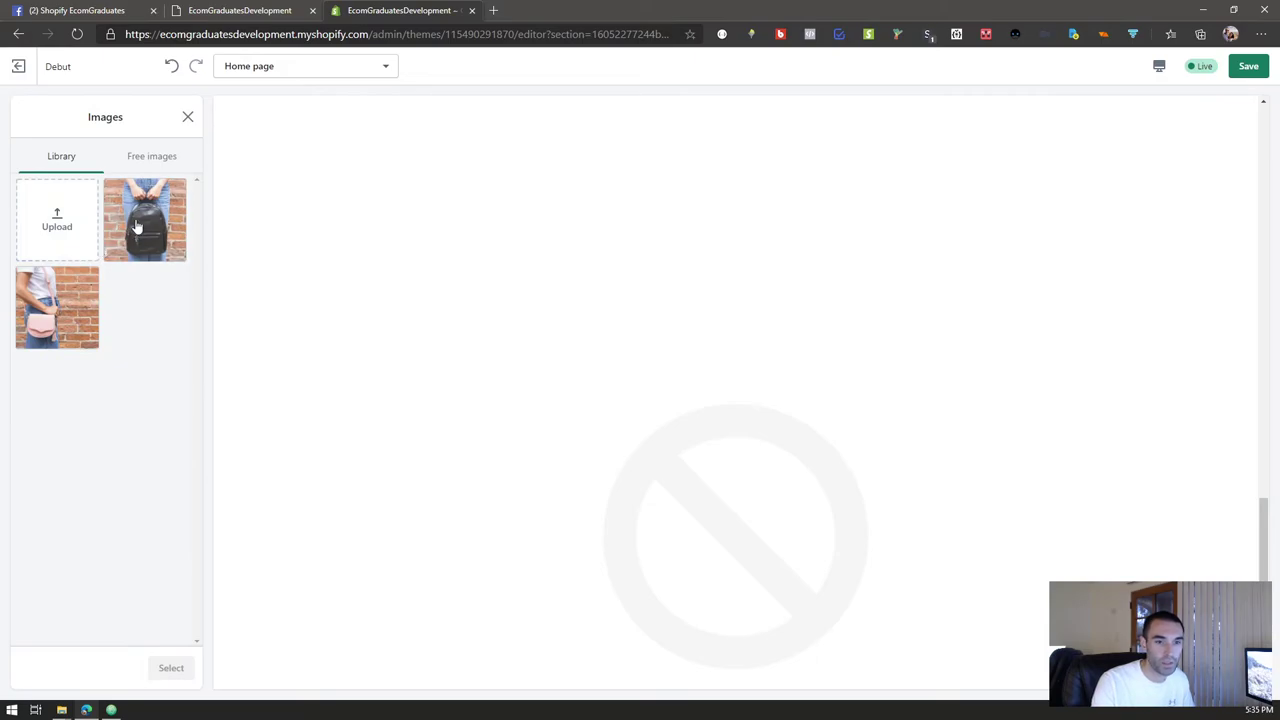
{"action": "left_click", "coordinate": [135, 226]}
{"action": "left_click", "coordinate": [165, 671]}
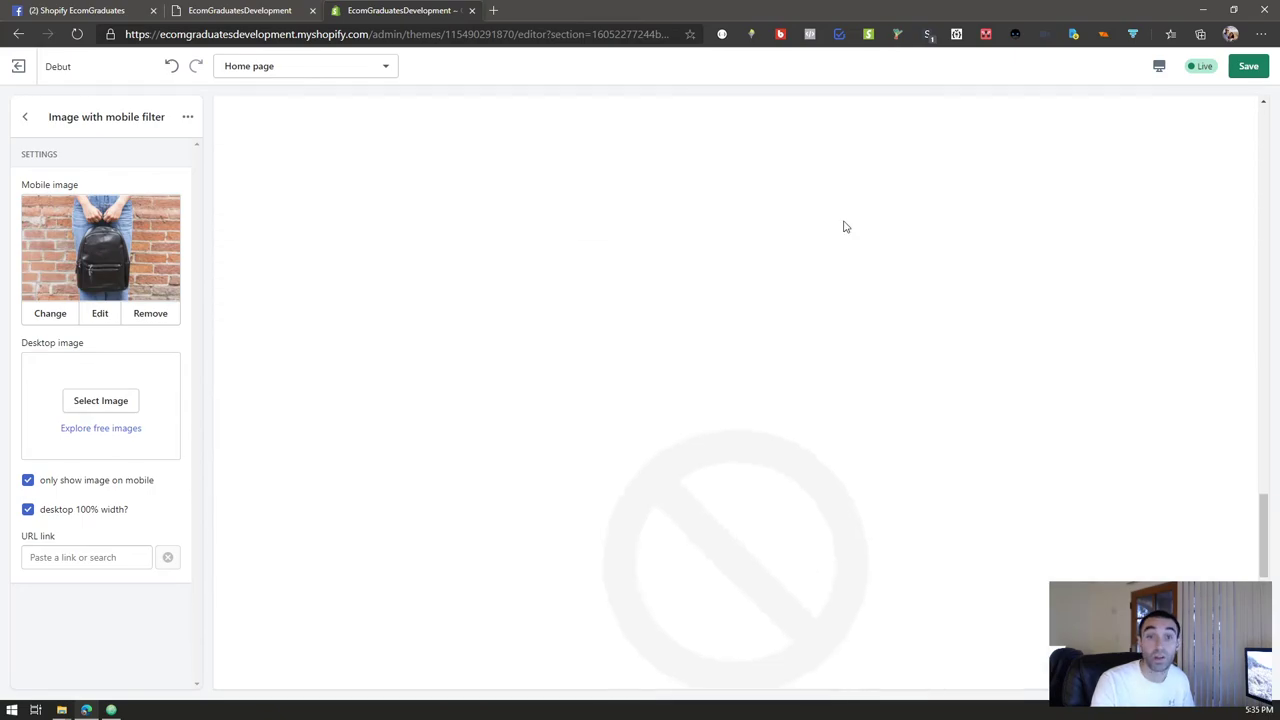
- Switch the theme preview to the mobile view and look through the home page for the new section
{"action": "left_click", "coordinate": [1159, 66]}
{"action": "left_click", "coordinate": [1165, 101]}
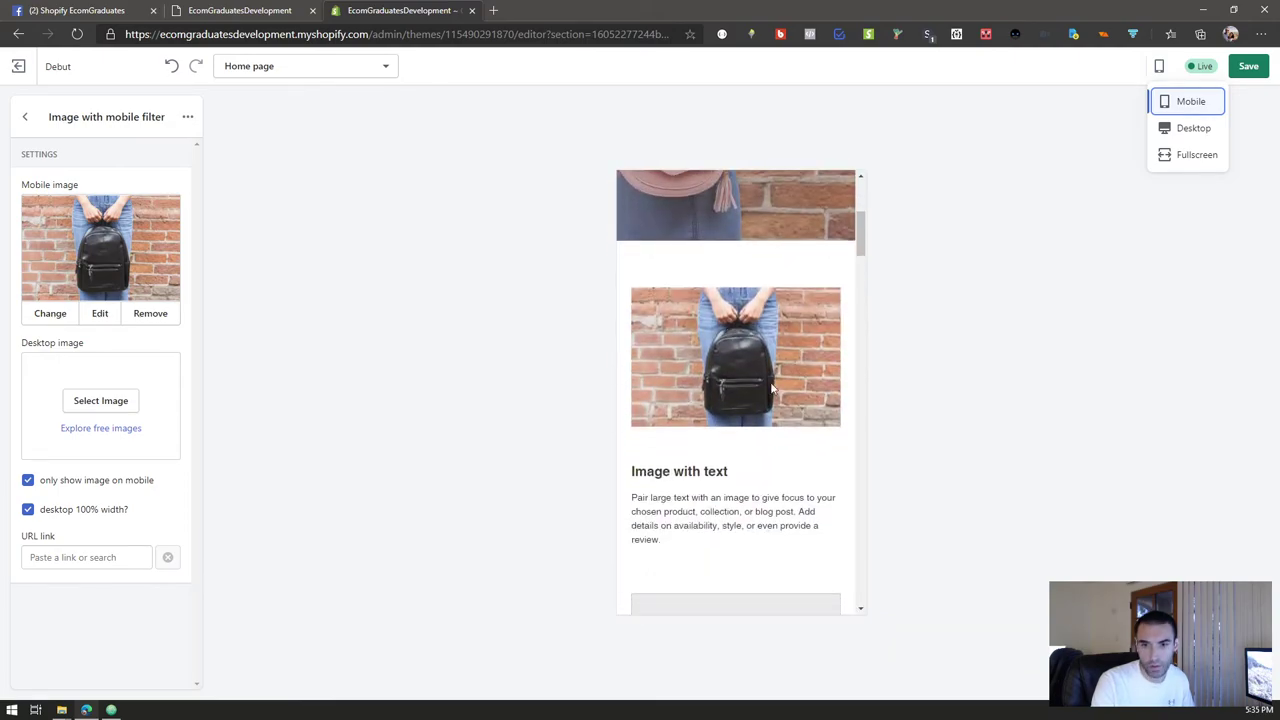
{"action": "scroll", "coordinate": [756, 378], "scroll_direction": "down", "scroll_amount": 5}
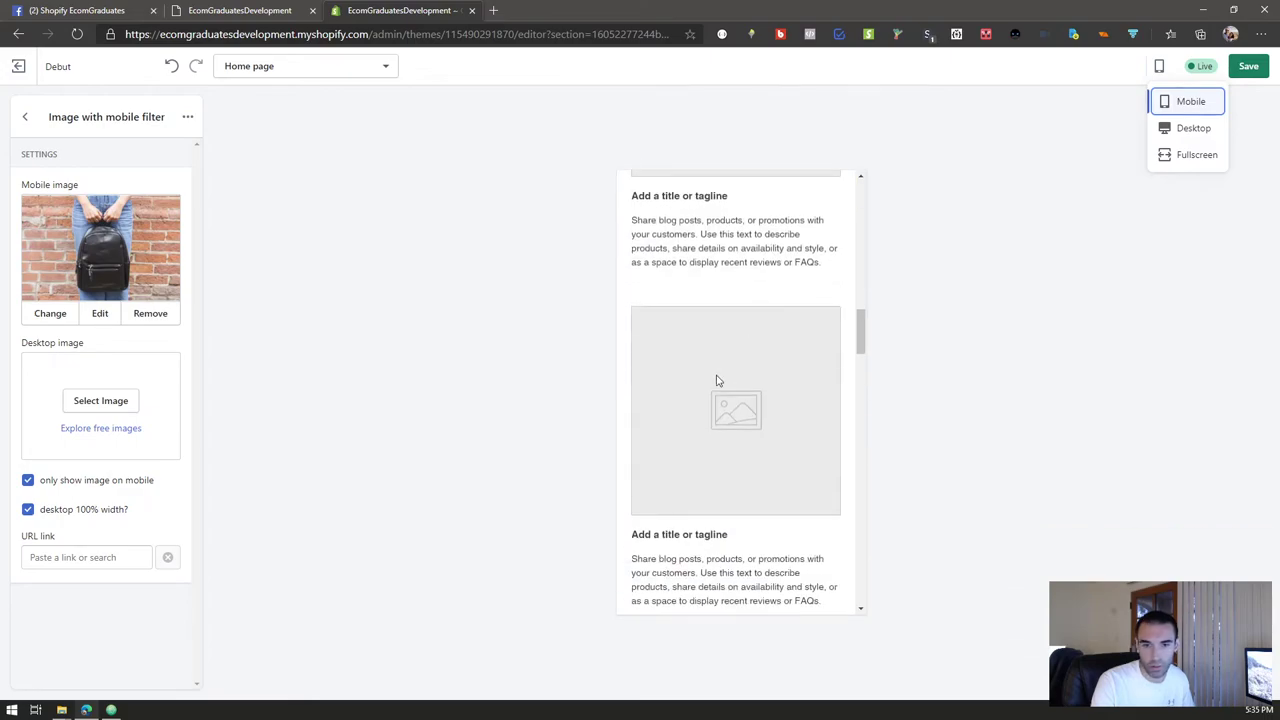
- Set the section's desktop image to the pink handbag photo from the image library and save the changes
{"action": "left_click", "coordinate": [106, 401]}
{"action": "left_click", "coordinate": [57, 307]}
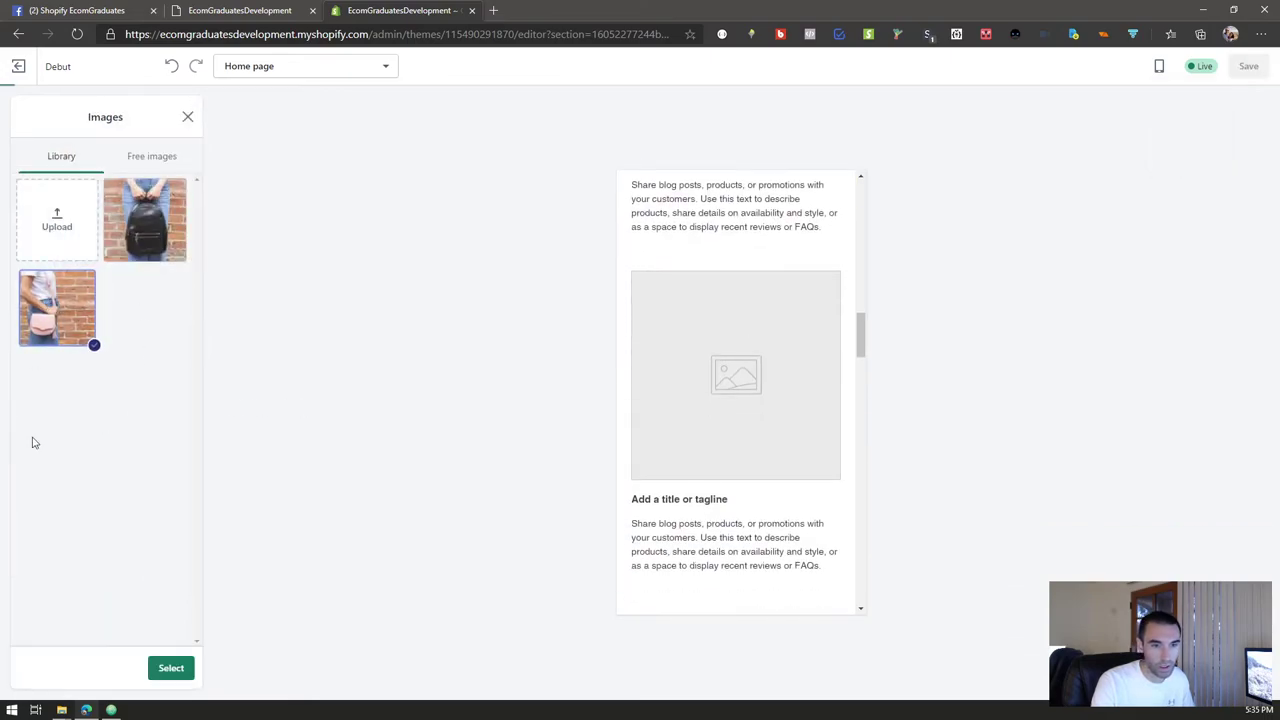
{"action": "left_click", "coordinate": [170, 668]}
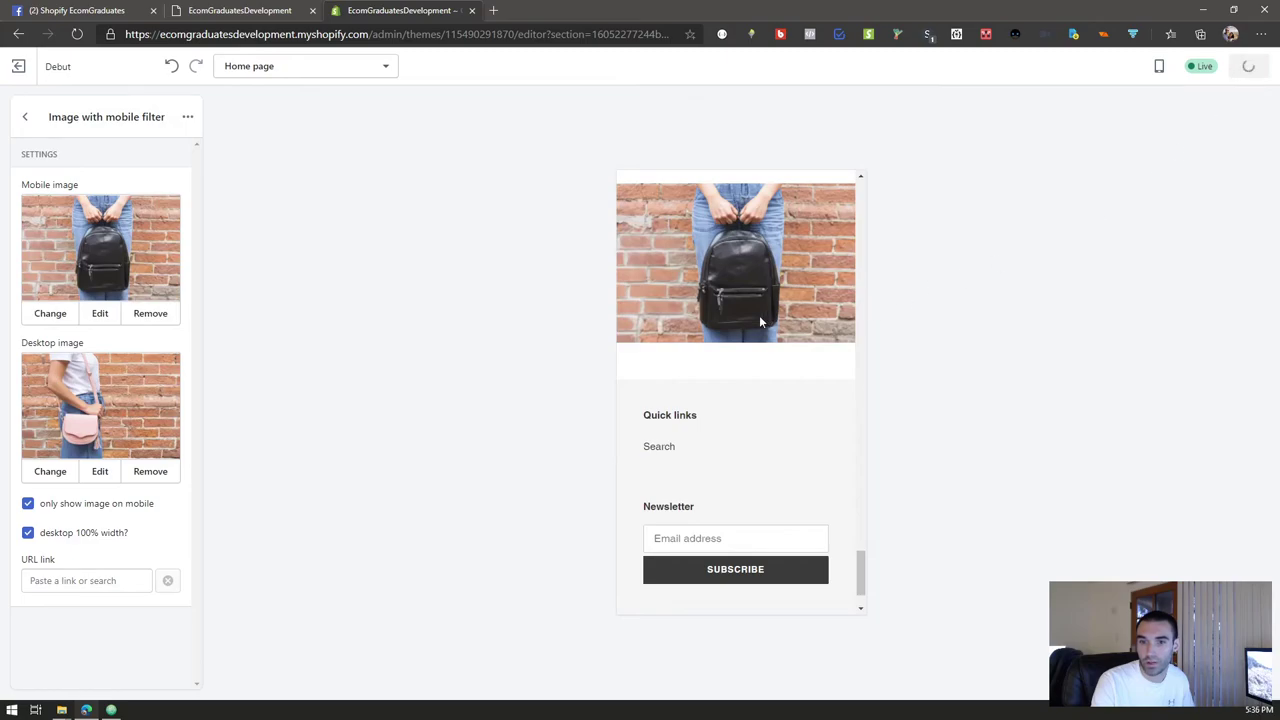
- Preview the section in the desktop view and again in the mobile view to compare the image on each device
{"action": "left_click", "coordinate": [1158, 68]}
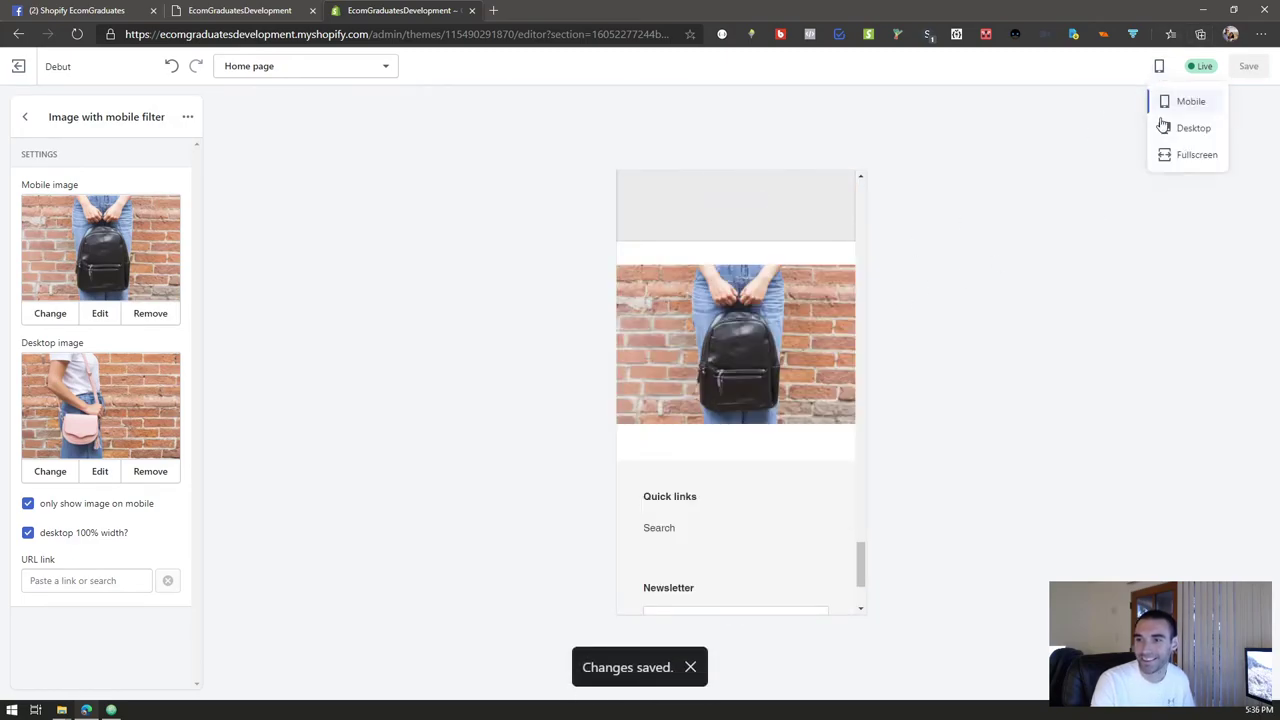
{"action": "left_click", "coordinate": [1165, 130]}
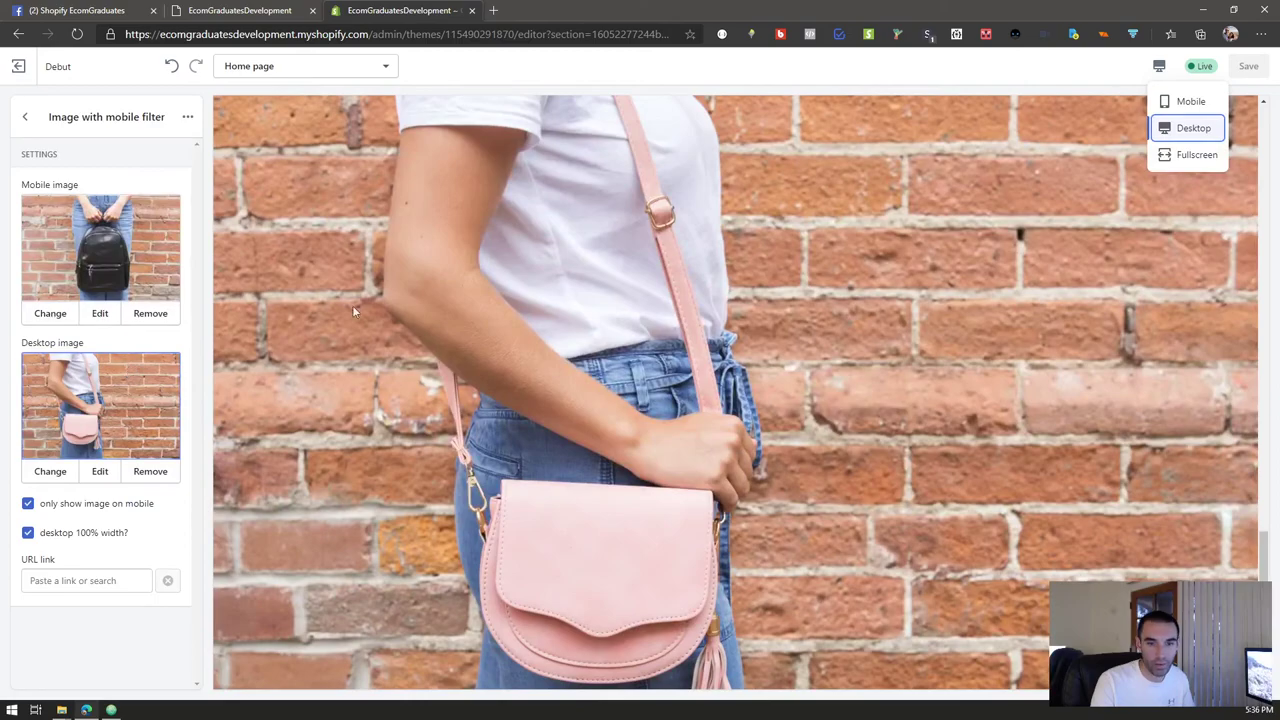
{"action": "left_click", "coordinate": [1168, 101]}
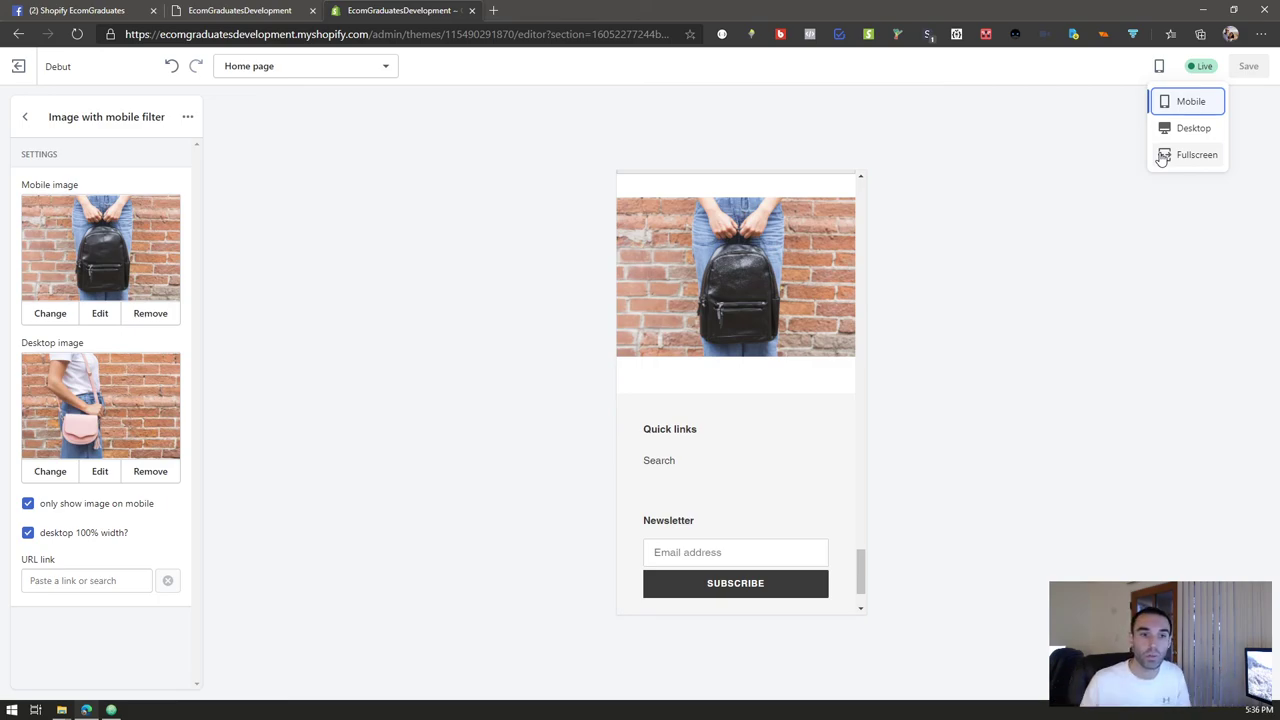
{"action": "left_click", "coordinate": [395, 152]}
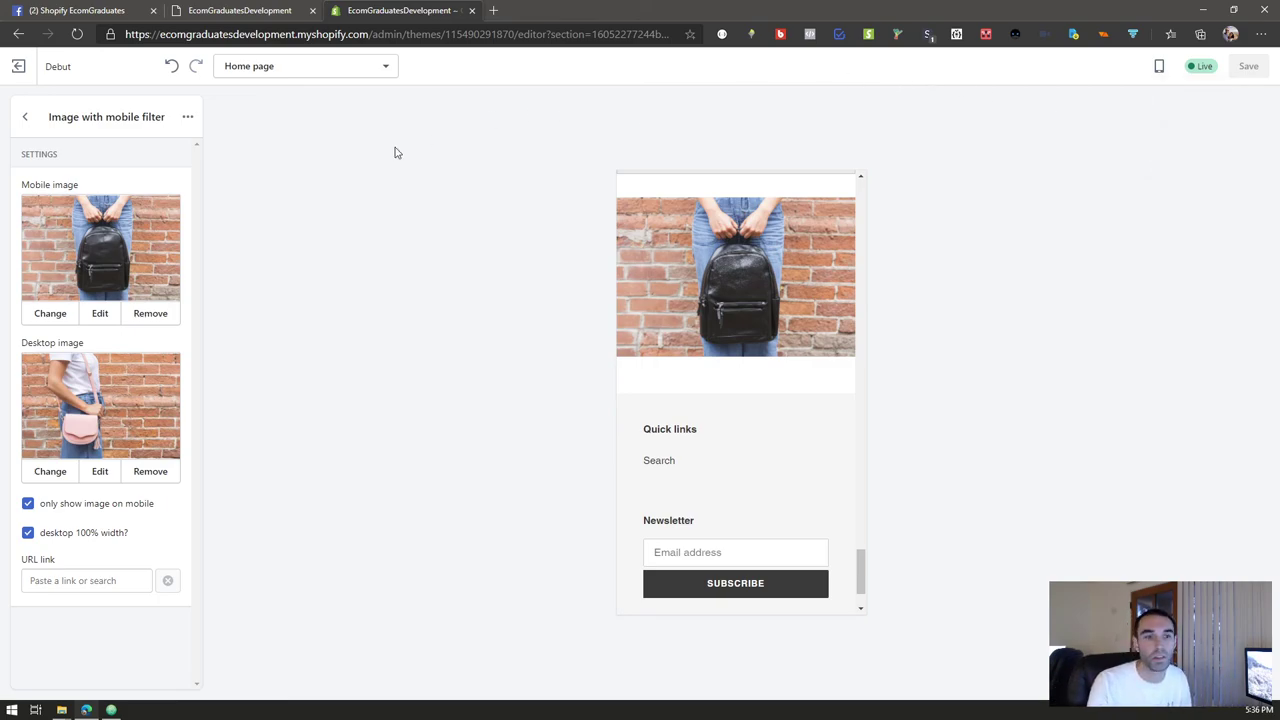